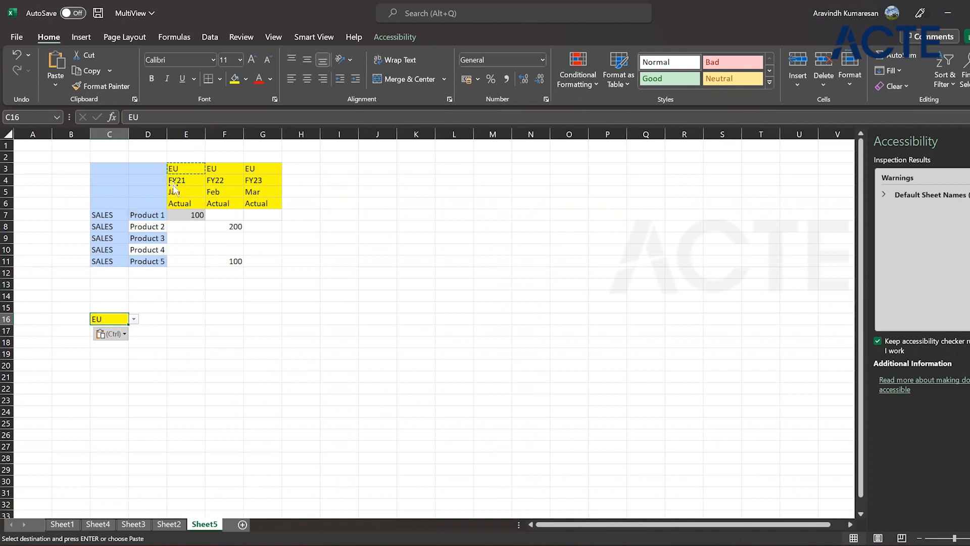
Step: Move FY21 from E4 to D16 and copy Jan from E5 to E16, continuing the record that starts with EU
left_click(173, 183)
key("ctrl+c")
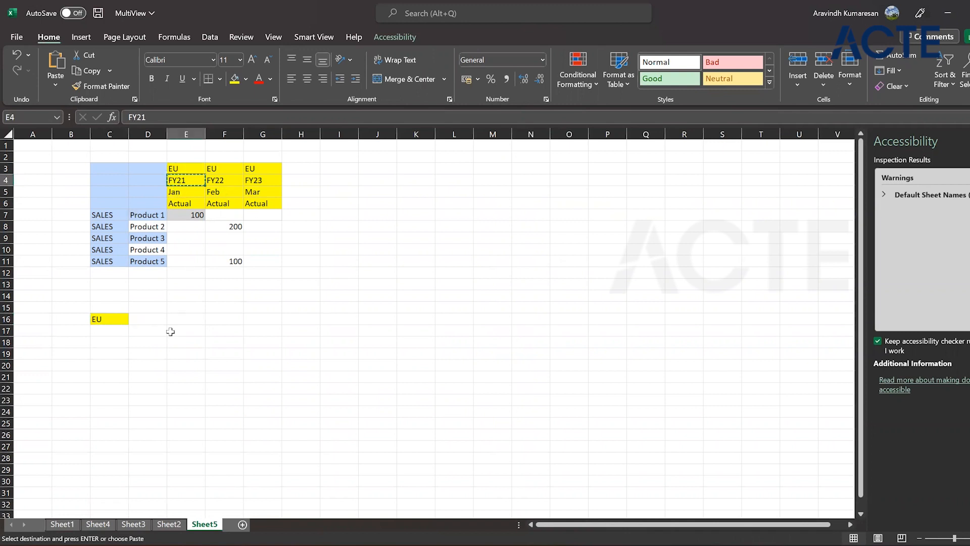
left_click(152, 320)
key("ctrl+v")
left_click(194, 196)
key("ctrl+x")
left_click(187, 318)
key("ctrl+v")
Step: Copy the Actual label from E6 into F16
left_click(186, 203)
key("ctrl+v")
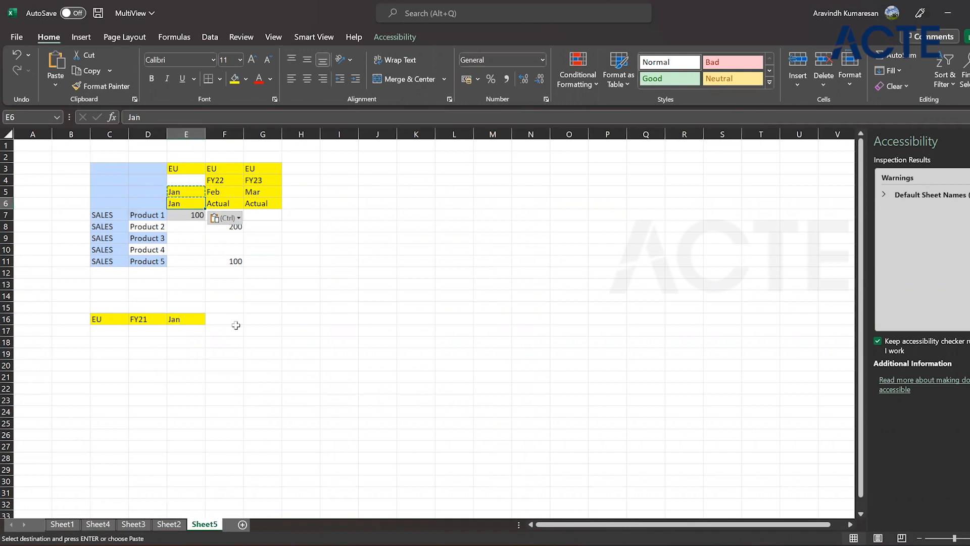
key("ctrl+z")
key("ctrl+x")
left_click(228, 323)
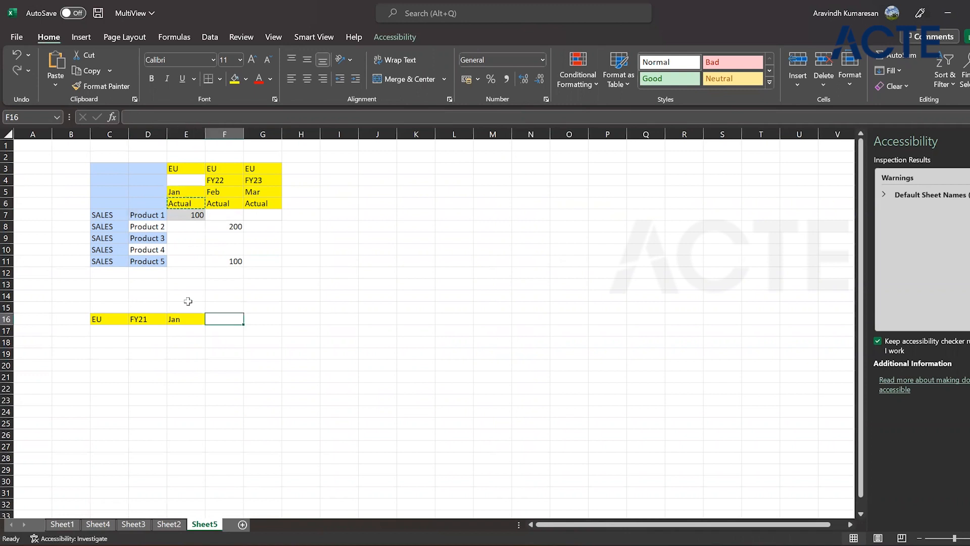
key("ctrl+v")
Step: Copy SALES from C7 into G16 and Product 1 from D7 into H16
left_click(107, 215)
key("ctrl+c")
left_click(268, 320)
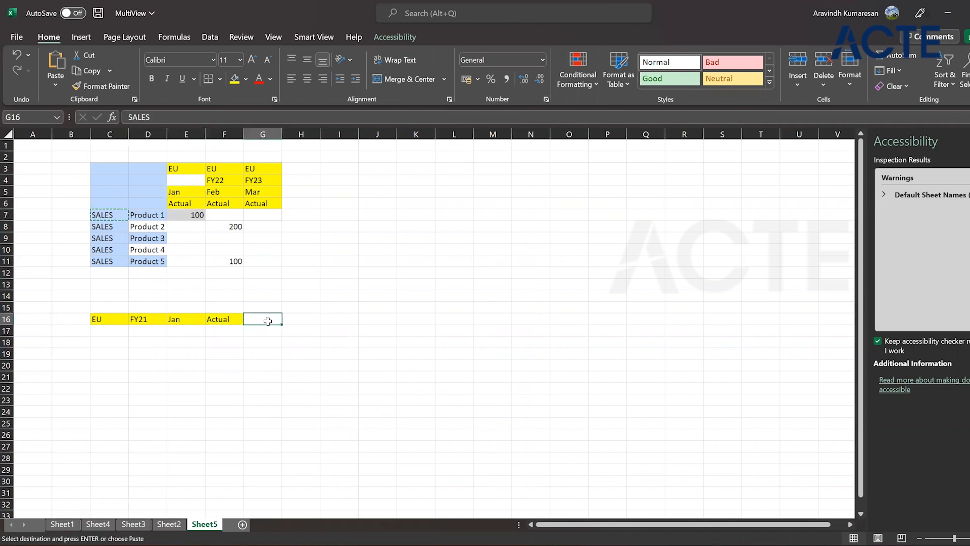
key("ctrl+v")
left_click(145, 216)
key("ctrl+v")
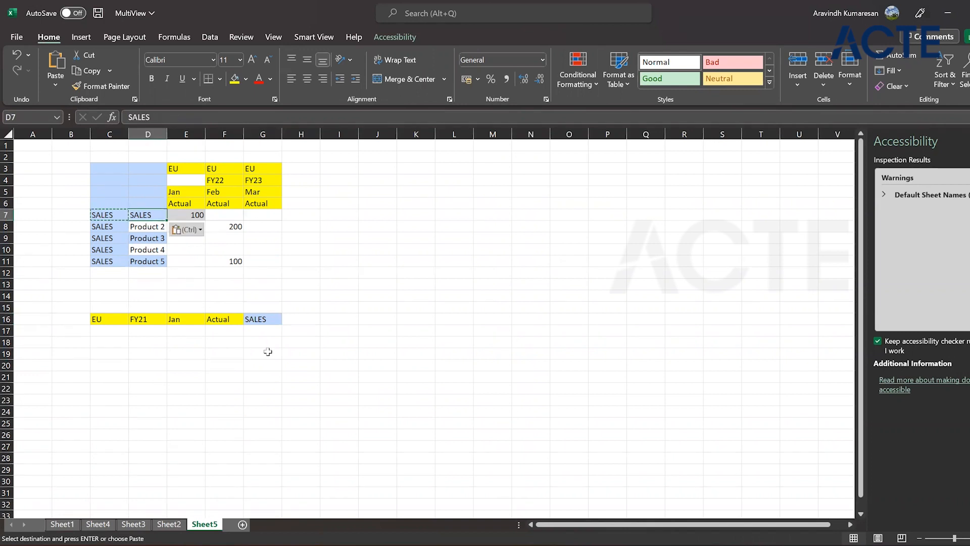
key("ctrl+z")
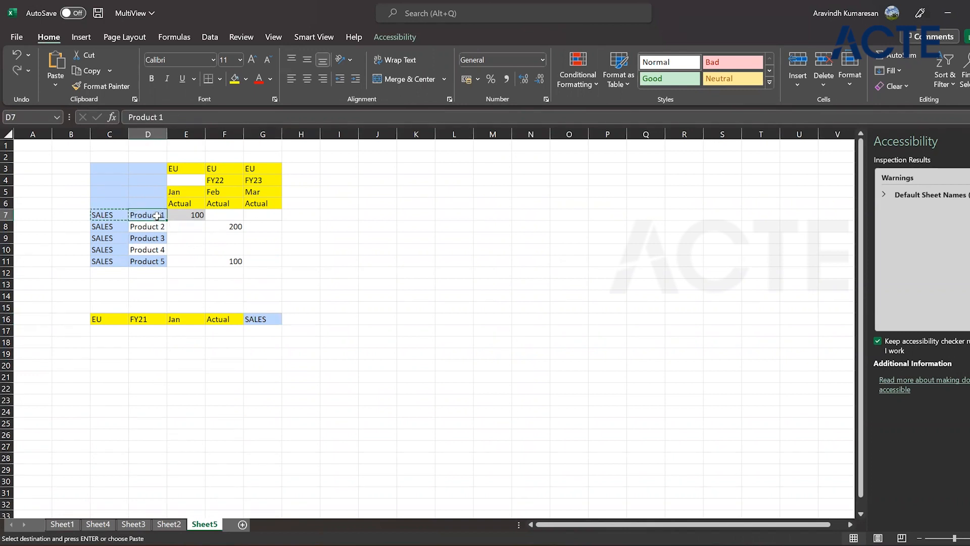
key("ctrl+c")
left_click(306, 322)
key("ctrl+v")
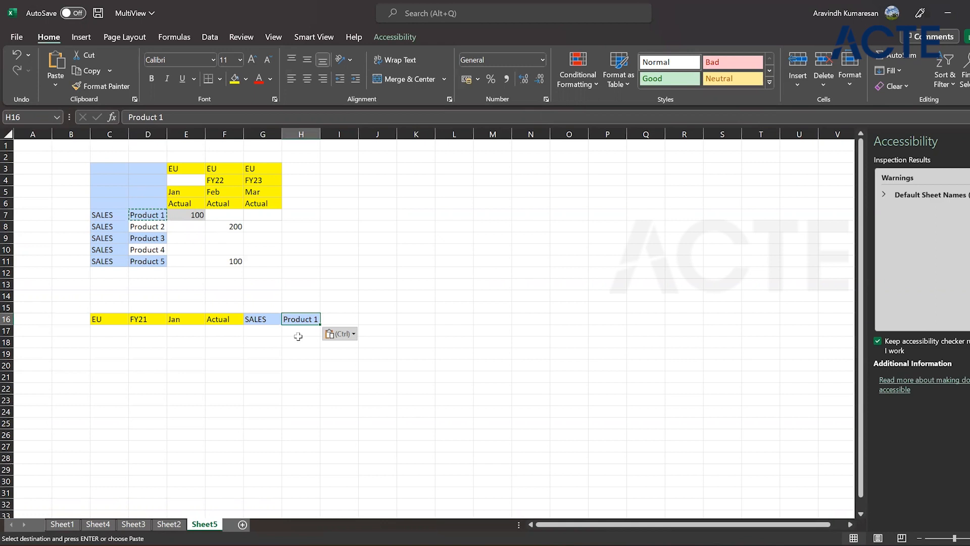
left_click(228, 350)
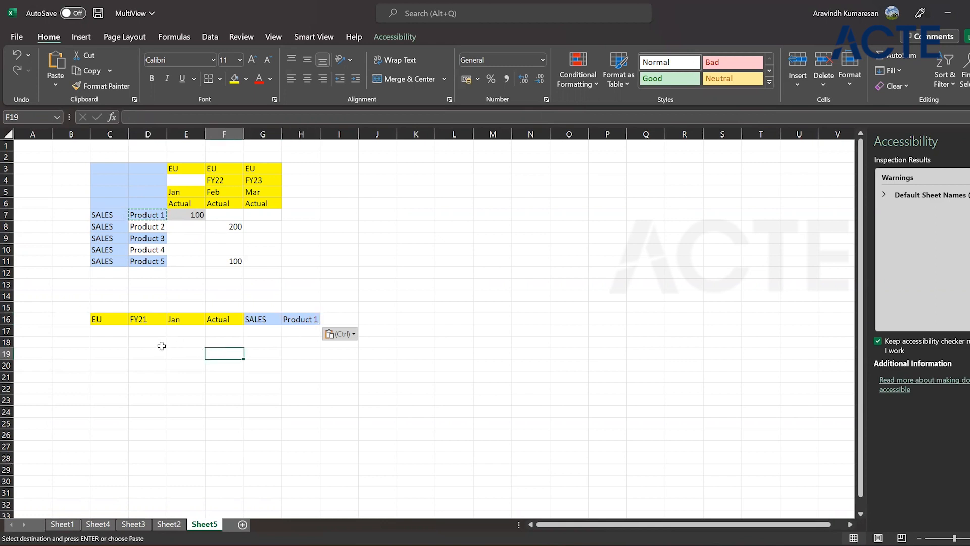
Step: Copy the Product 1 amount from E7 into I16 to complete the record in row 16
left_click(185, 212)
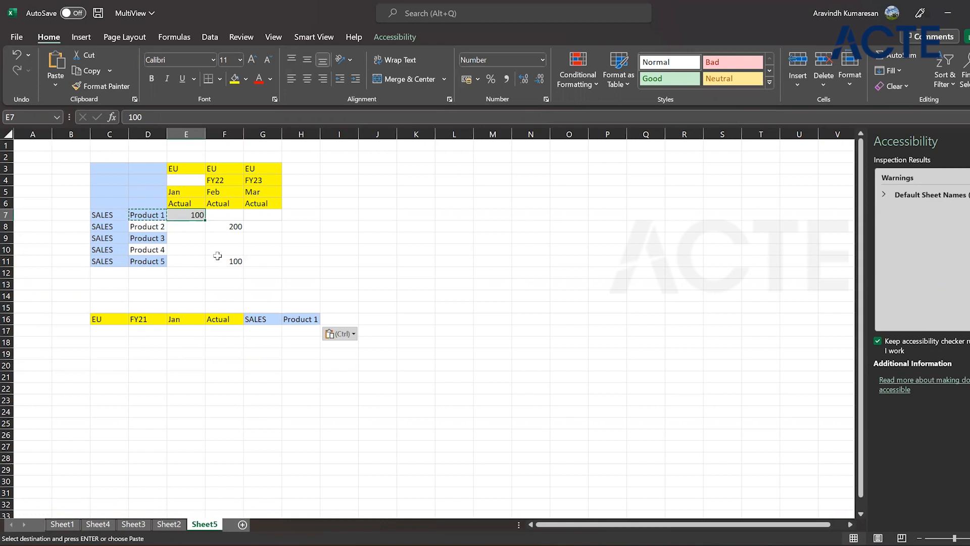
key("ctrl+c")
left_click(345, 321)
key("ctrl+v")
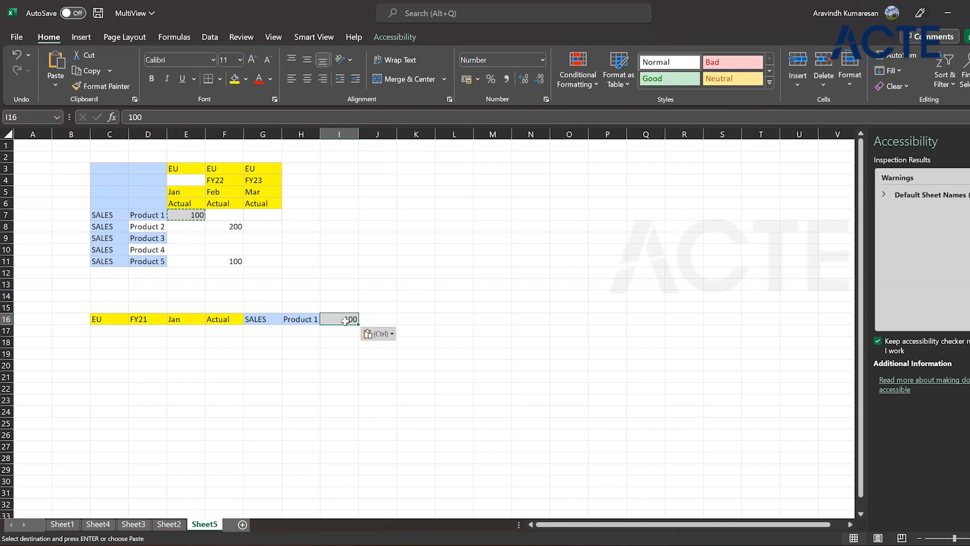
Step: Review the record in row 16, comparing the labels in C16:H16 with the amount in I16
left_click_drag(345, 321, 122, 327)
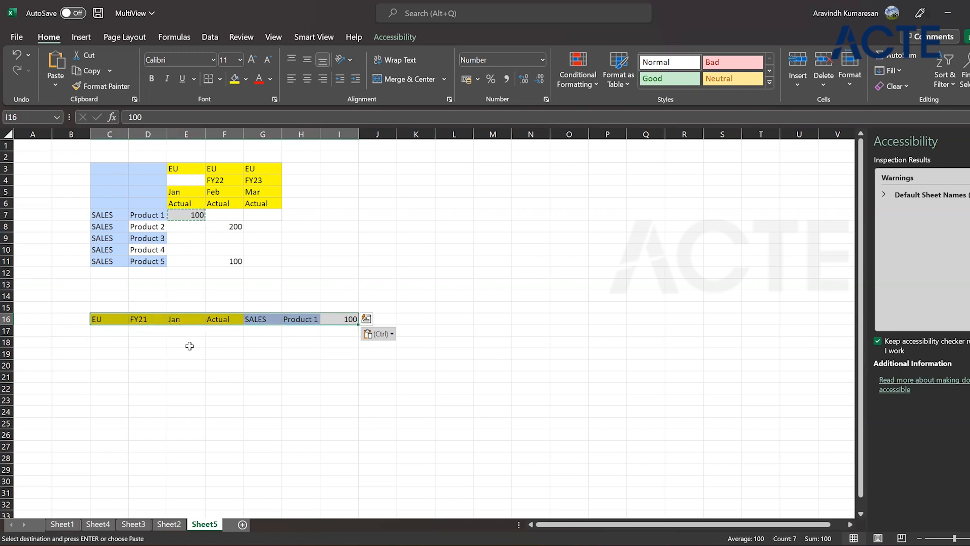
left_click(106, 319)
left_click_drag(105, 316, 317, 319)
left_click(343, 321)
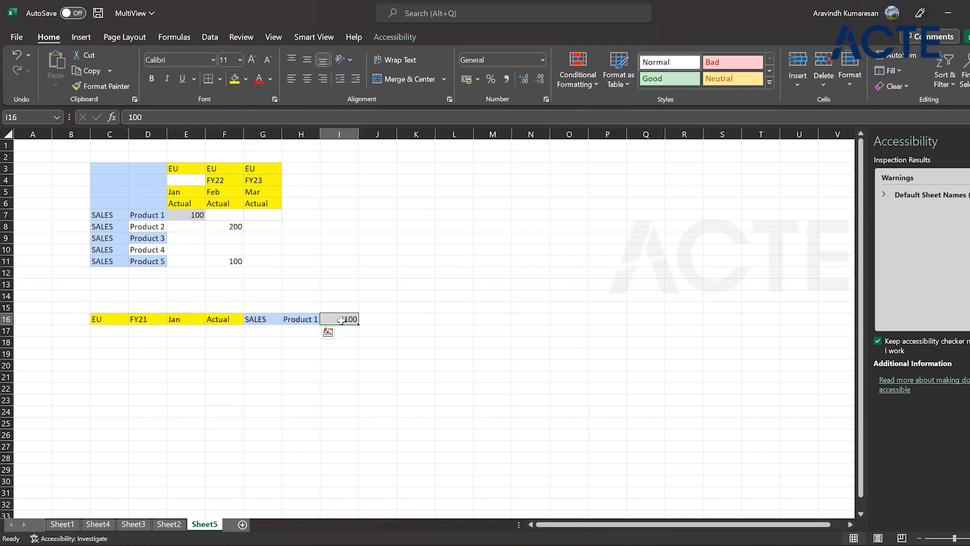
left_click(949, 10)
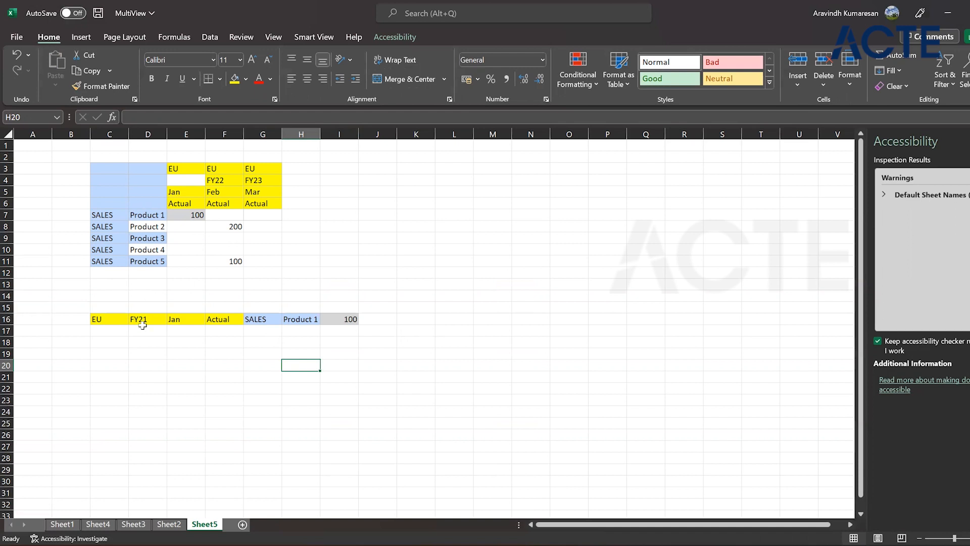
left_click_drag(224, 320, 309, 349)
left_click_drag(113, 320, 180, 323)
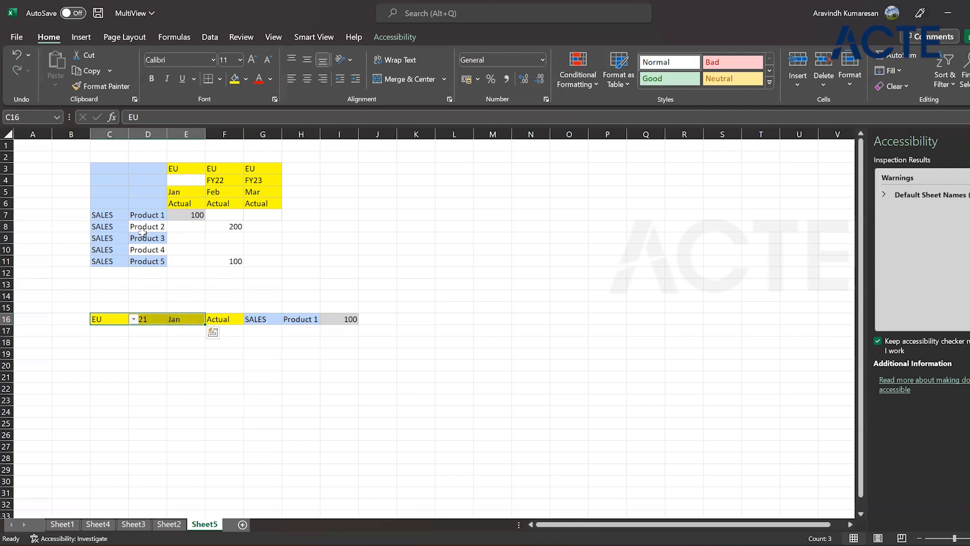
left_click(218, 318)
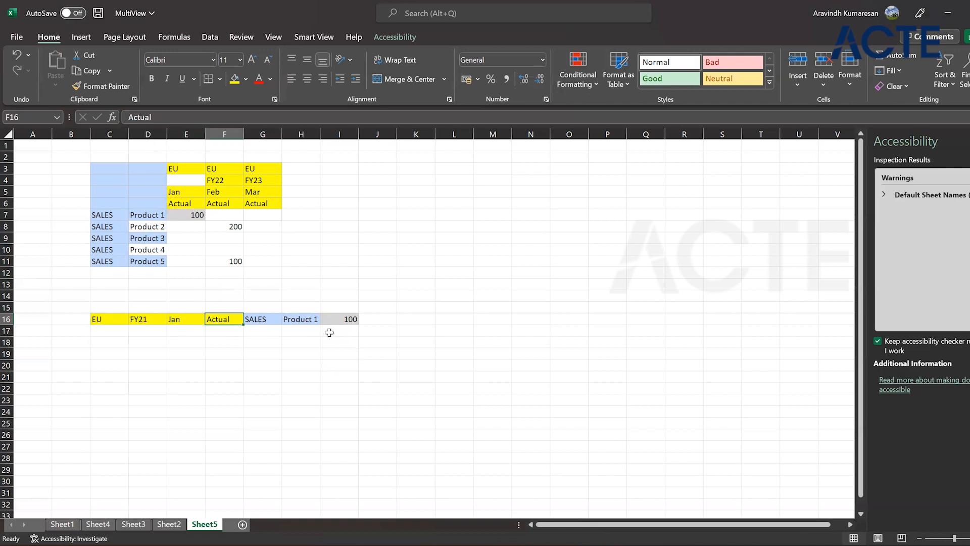
left_click(302, 321, "shift")
key("ctrl+c")
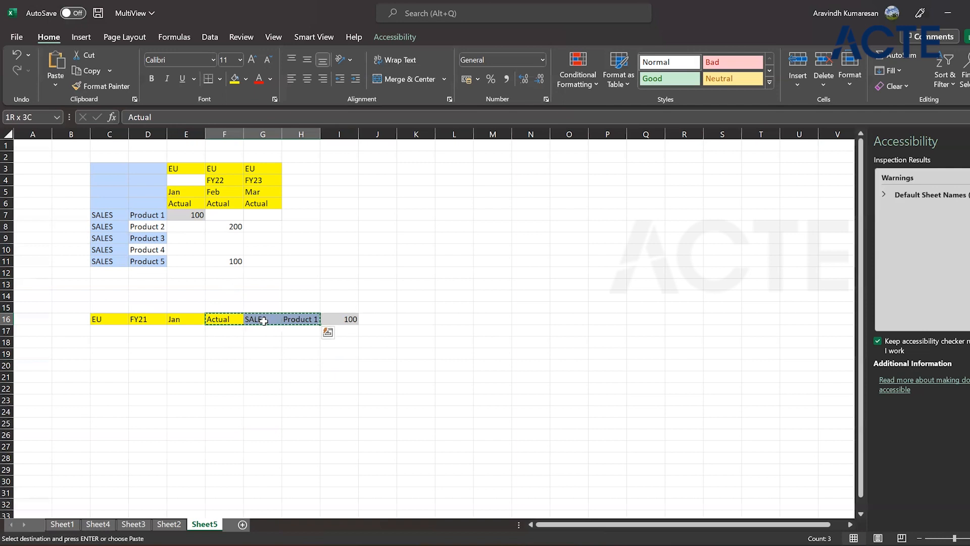
key("Right")
left_click(302, 318, "shift")
key("Escape")
key("ctrl+c")
left_click(232, 332)
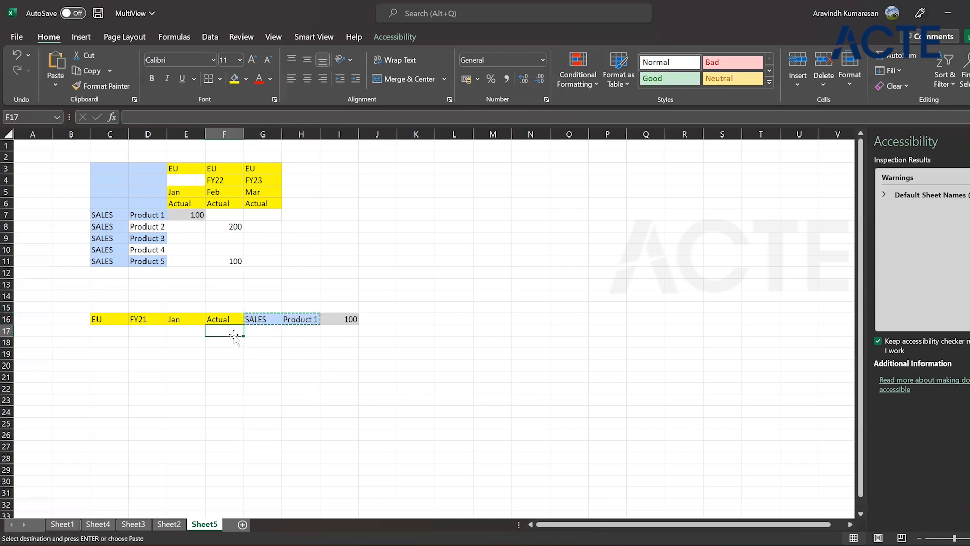
key("ctrl+v")
key("ctrl+z")
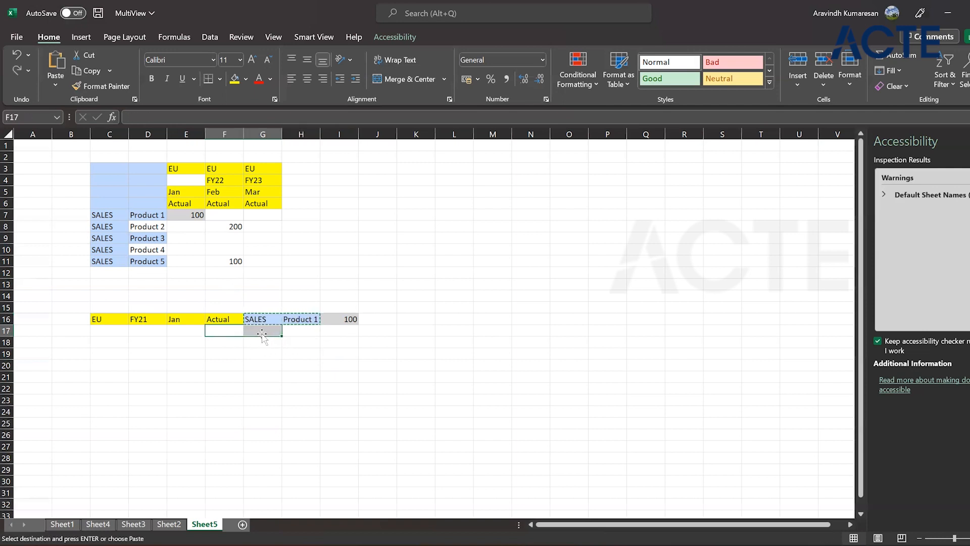
key("Escape")
Step: Copy G16:H16 into row 17, change the product to Product 2 and enter 200 in I17
left_click(272, 320)
left_click(298, 318, "shift")
key("ctrl+c")
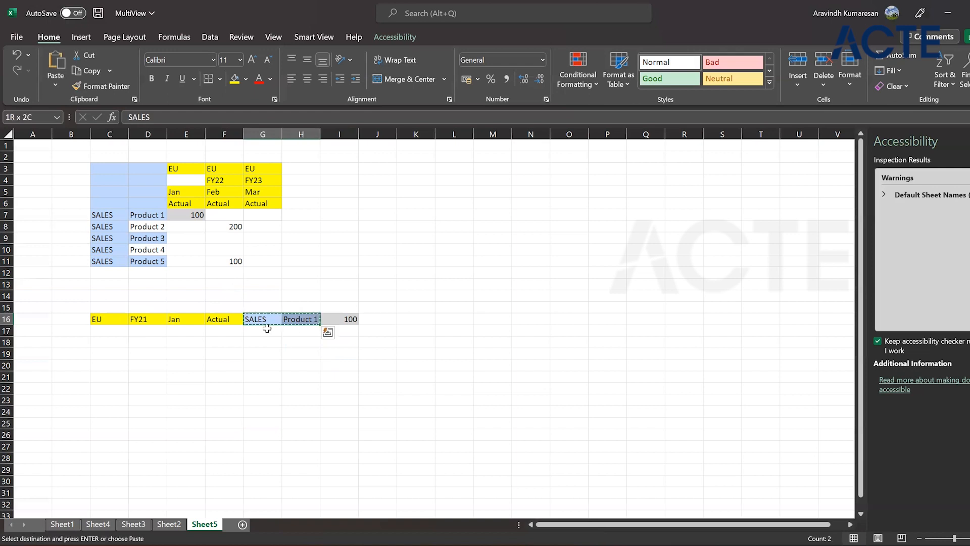
left_click(266, 328)
key("ctrl+v")
left_click(301, 331)
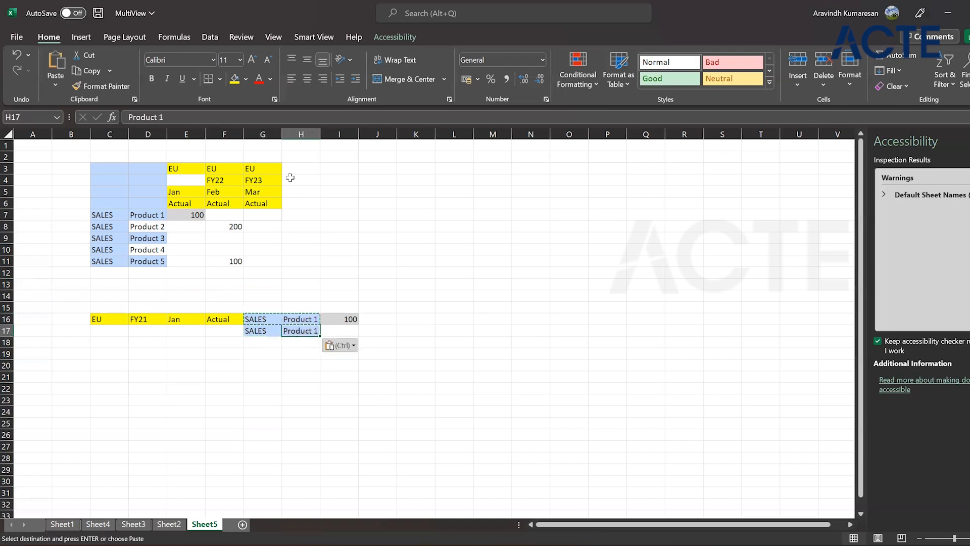
left_click(180, 120)
key("Return")
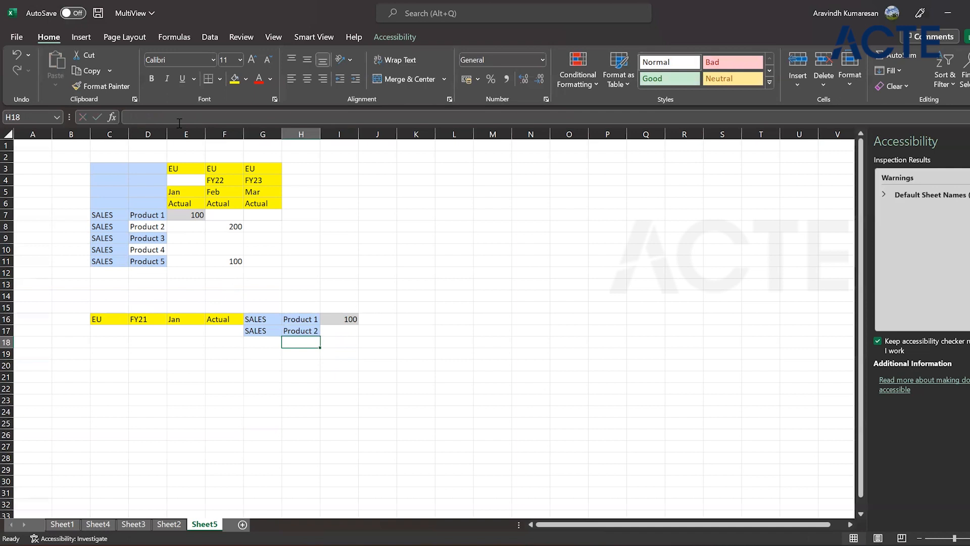
left_click(342, 331)
type("200")
key("Return")
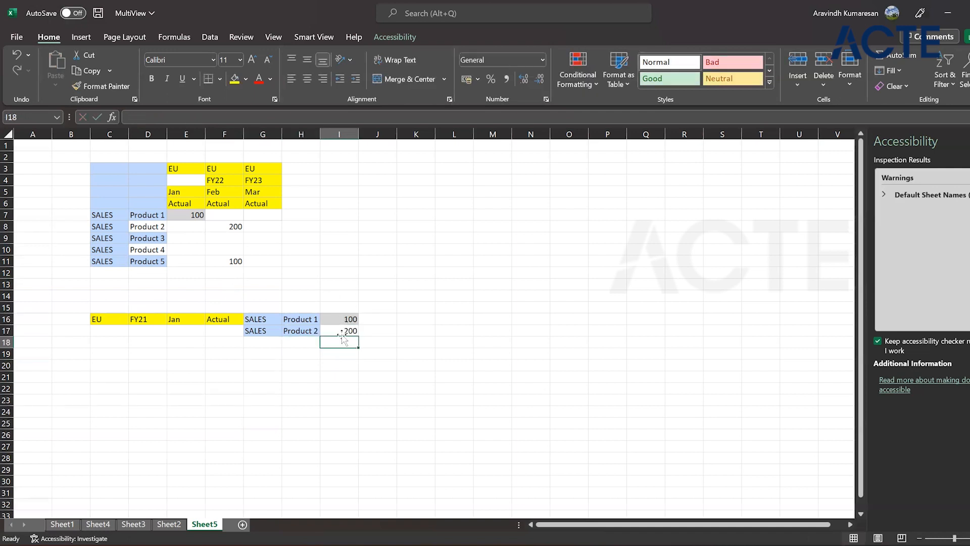
Step: Copy G17:H17 into row 18, change the product to Product 3 and enter 300 in I18
left_click_drag(267, 334, 302, 331)
key("ctrl+c")
left_click(267, 341)
key("ctrl+v")
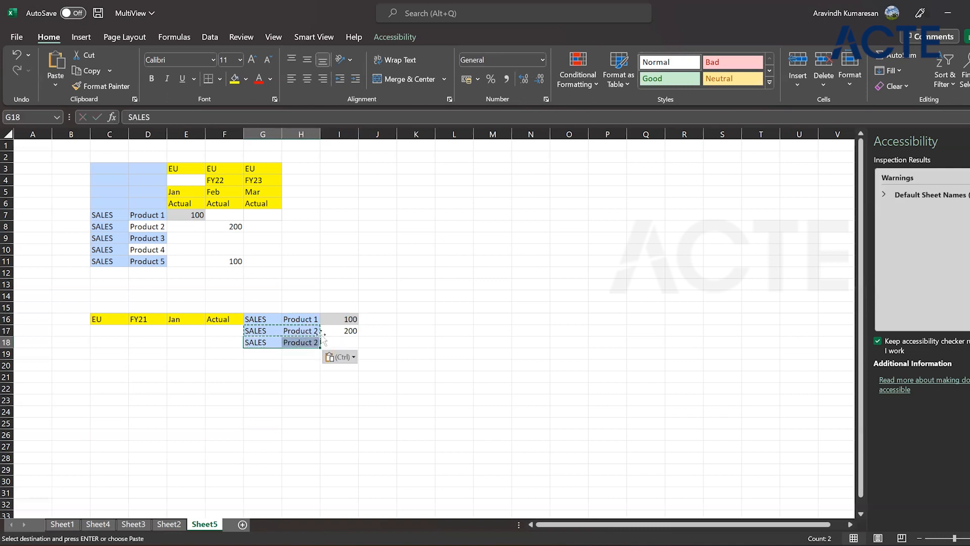
left_click(309, 342)
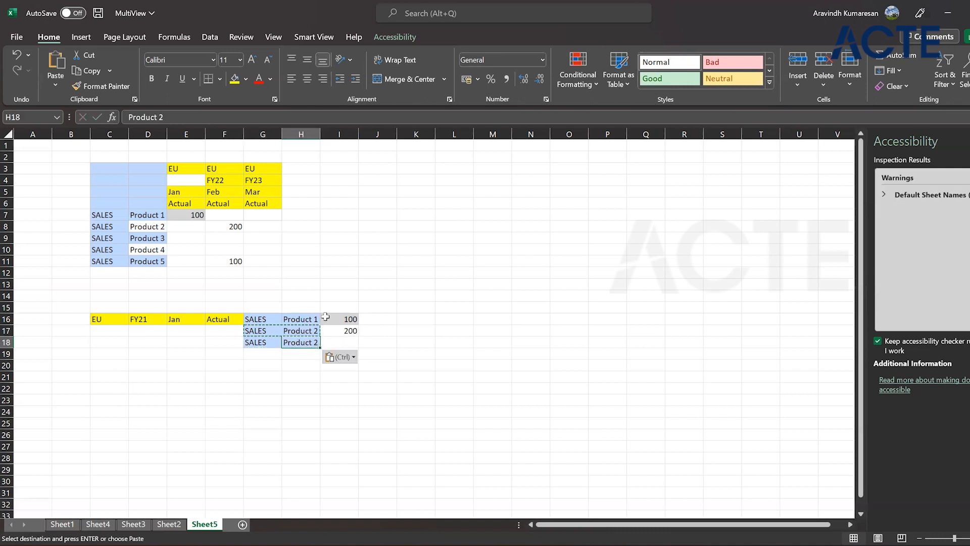
double_click(313, 343)
type("3")
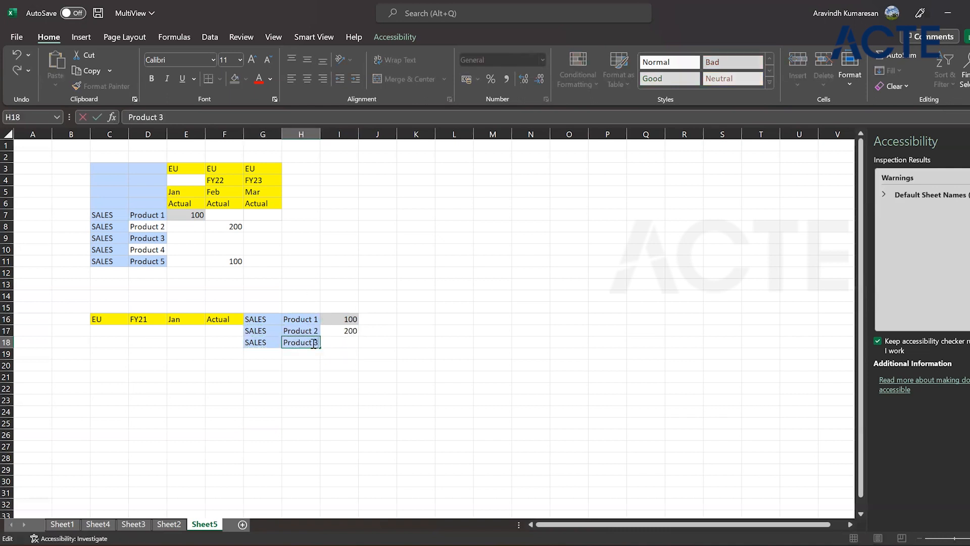
key("Tab")
type("300")
key("Return")
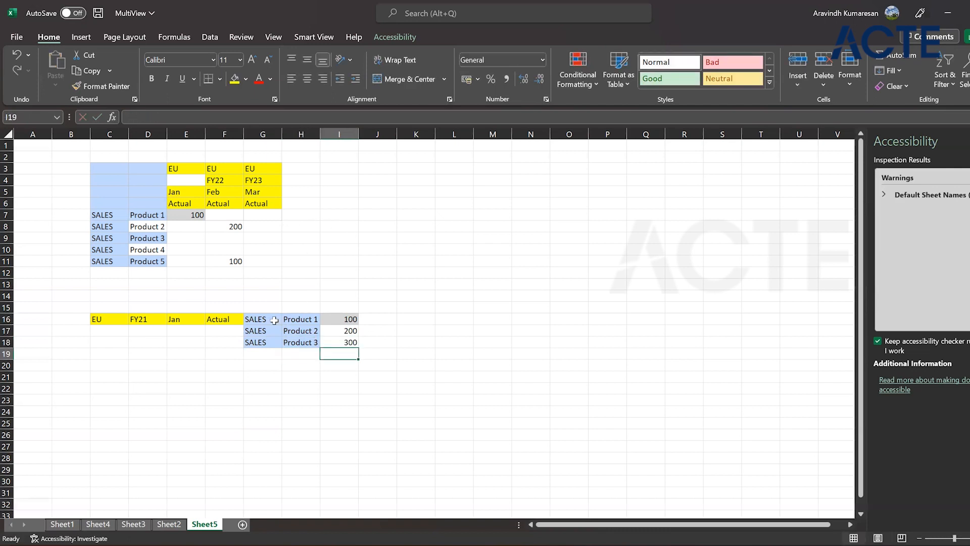
Step: Copy the EU, FY21, Jan and Actual labels from C16:F16 into C17:F18
left_click_drag(253, 318, 330, 343)
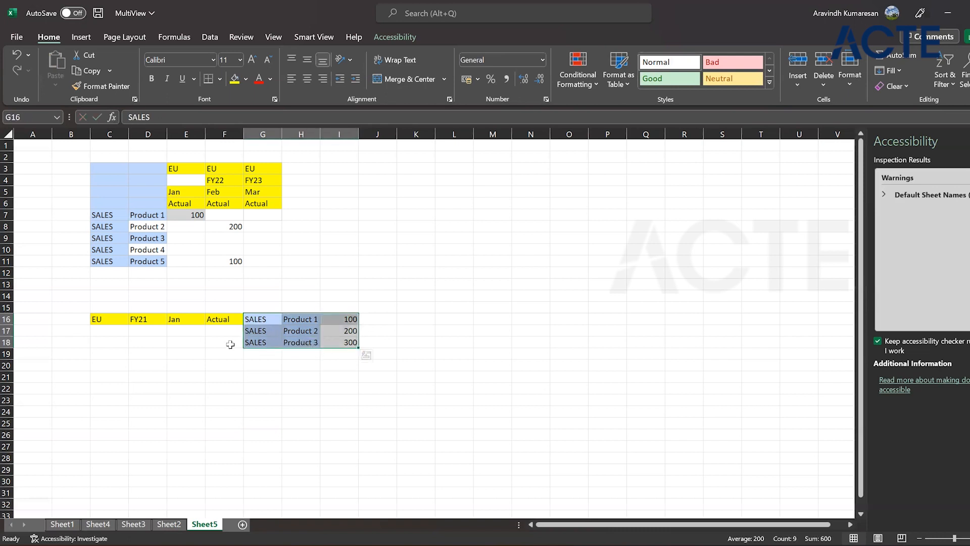
left_click_drag(104, 318, 222, 323)
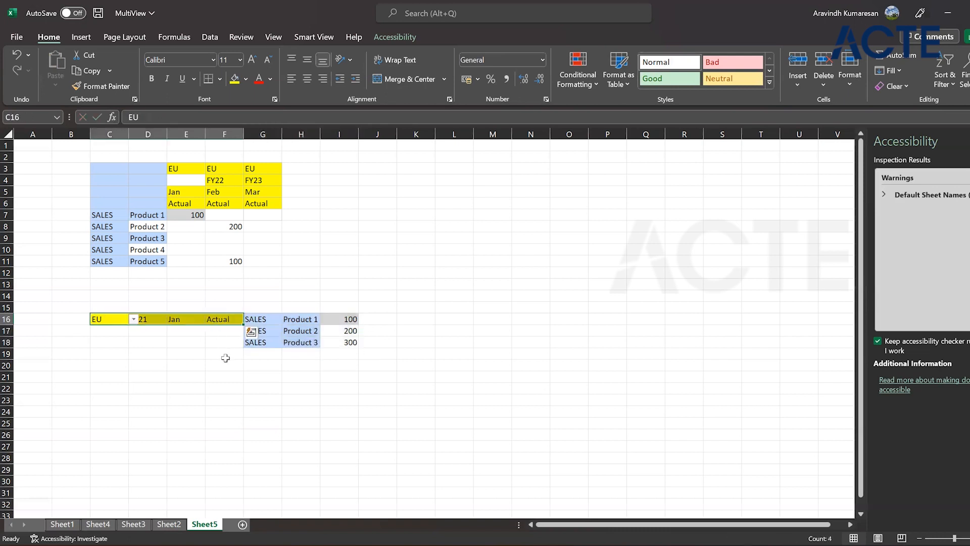
key("ctrl+c")
left_click_drag(109, 329, 217, 347)
key("ctrl+v")
left_click(235, 388)
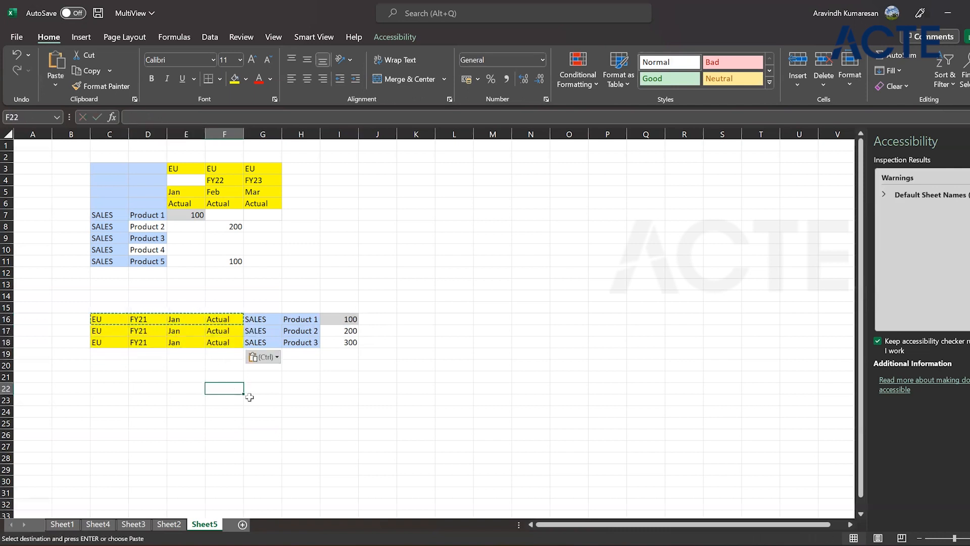
Step: Examine the three records in C16:I18, looking at the yellow labels separately from the sales, product and amount columns
left_click_drag(99, 319, 343, 341)
left_click(336, 398)
left_click_drag(129, 319, 345, 318)
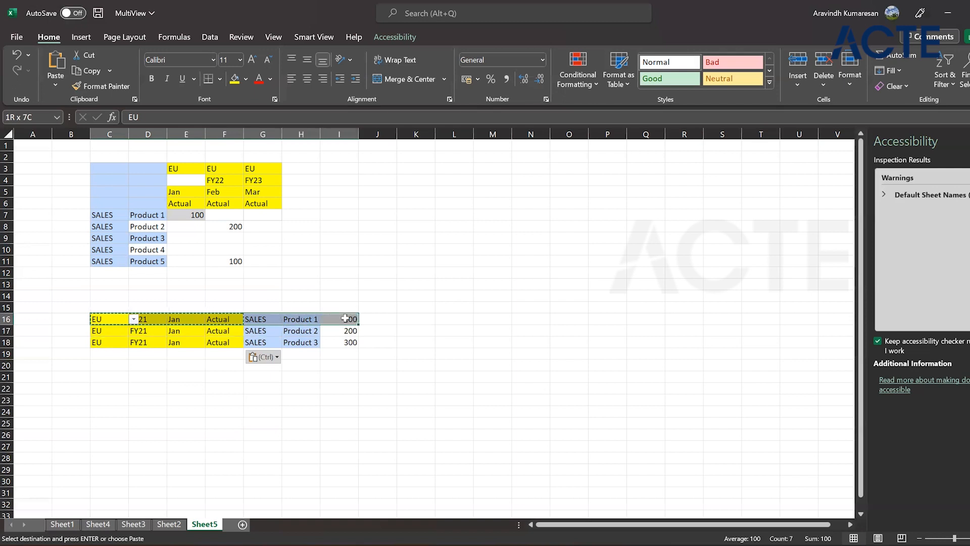
left_click(339, 388)
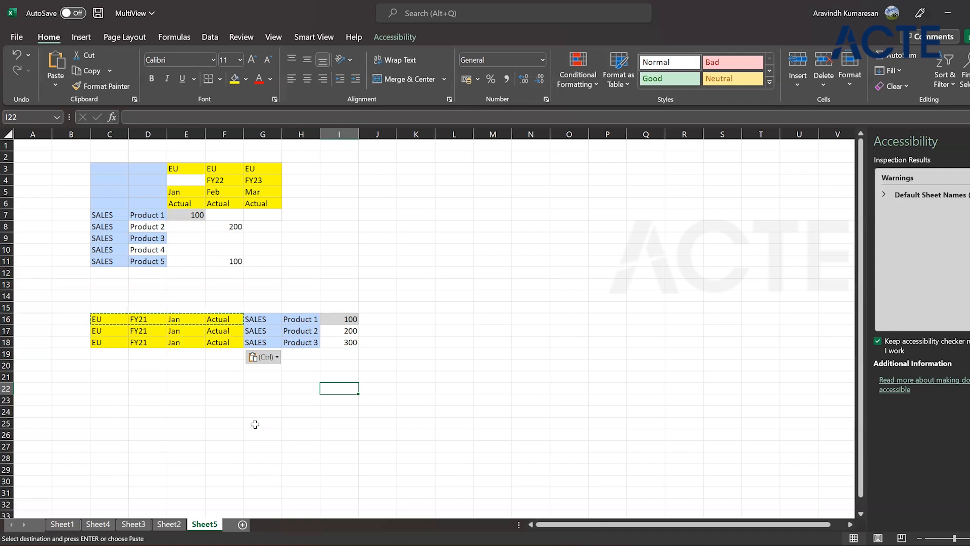
left_click_drag(255, 319, 334, 356)
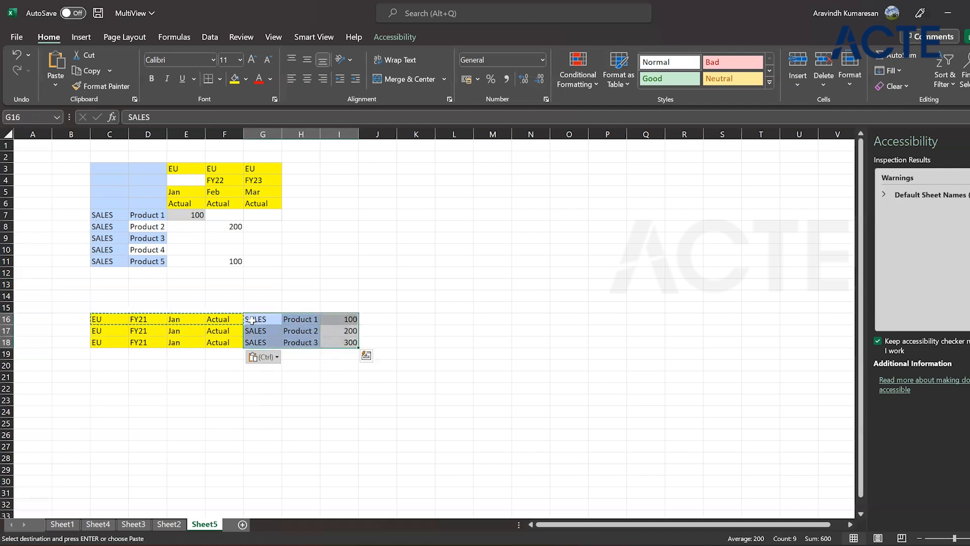
left_click_drag(103, 319, 211, 354)
left_click(359, 403)
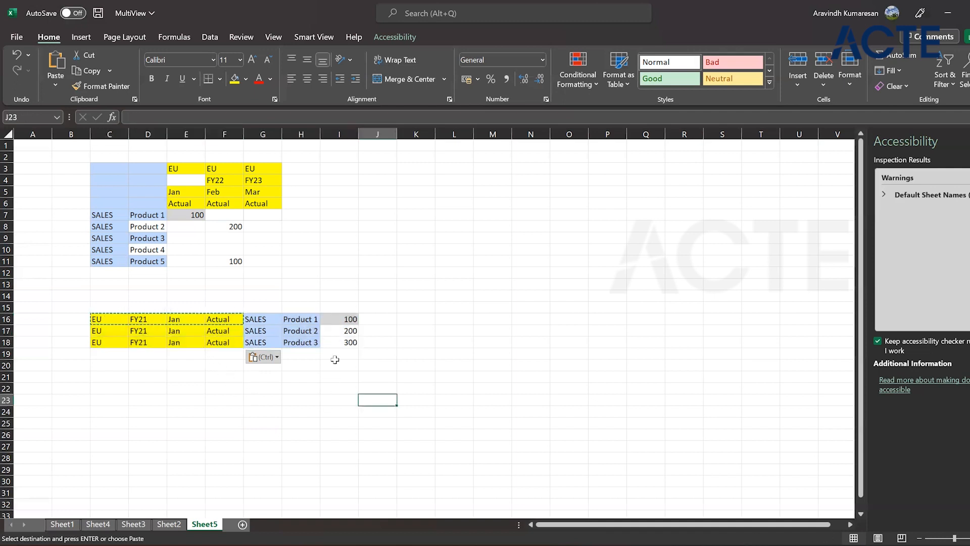
Step: Set the Product 3 amount in I18 to 0
left_click(342, 340)
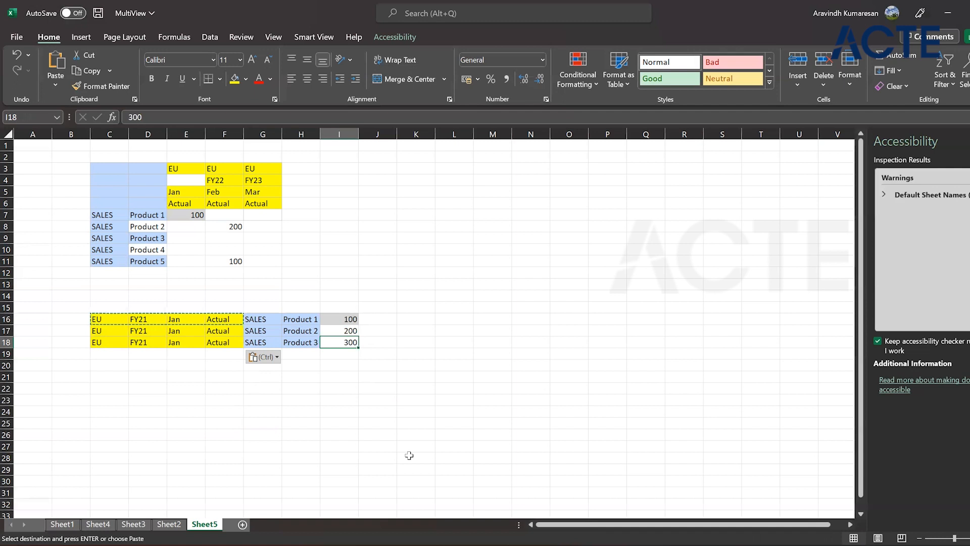
type("0")
key("Return")
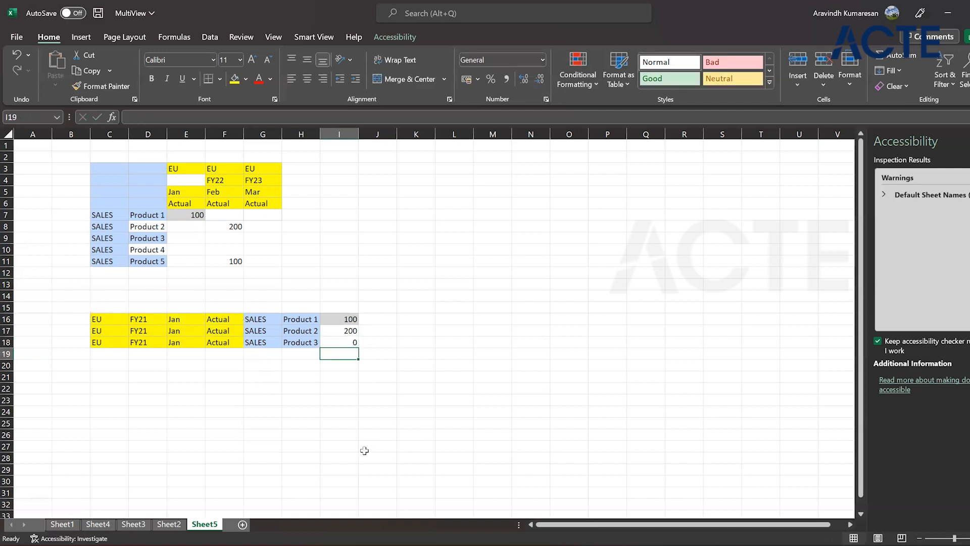
left_click(308, 374)
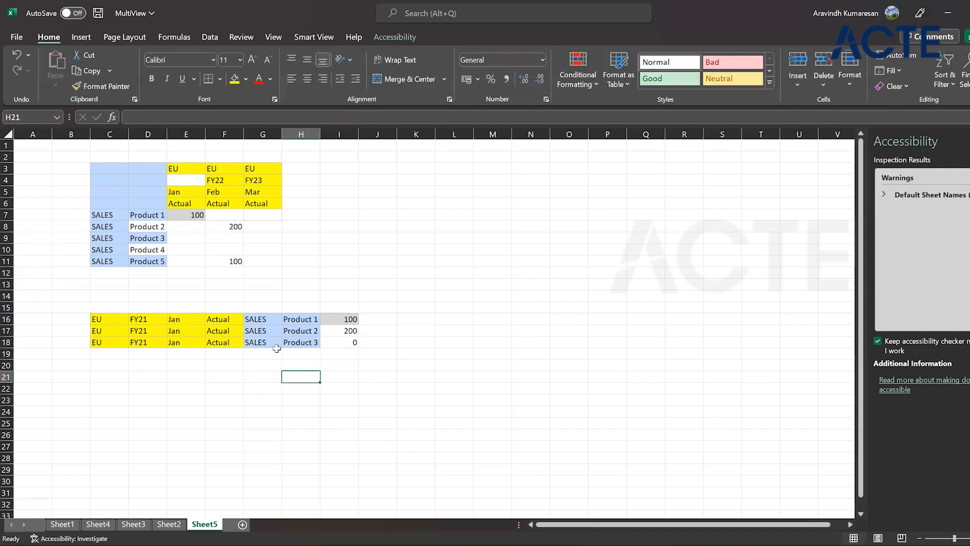
left_click_drag(267, 342, 351, 343)
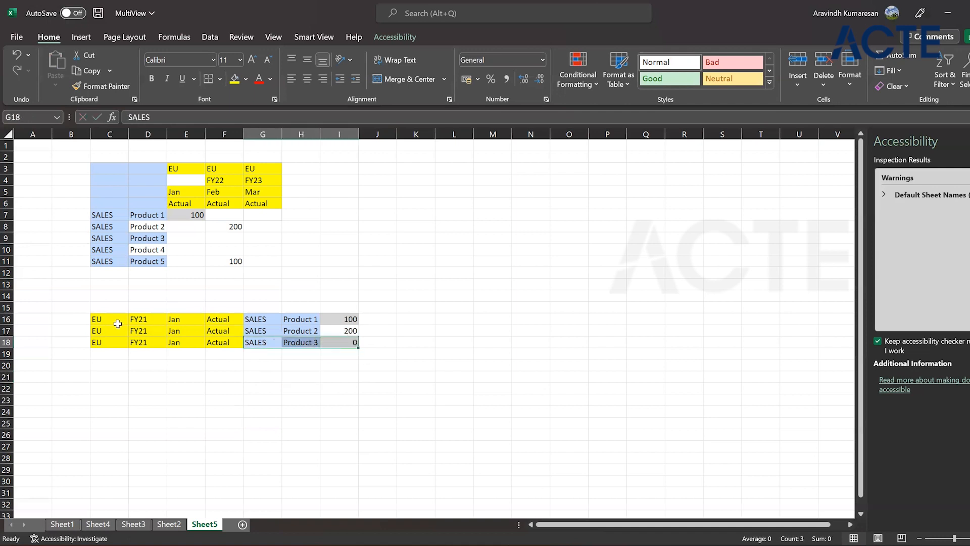
left_click_drag(116, 320, 329, 335)
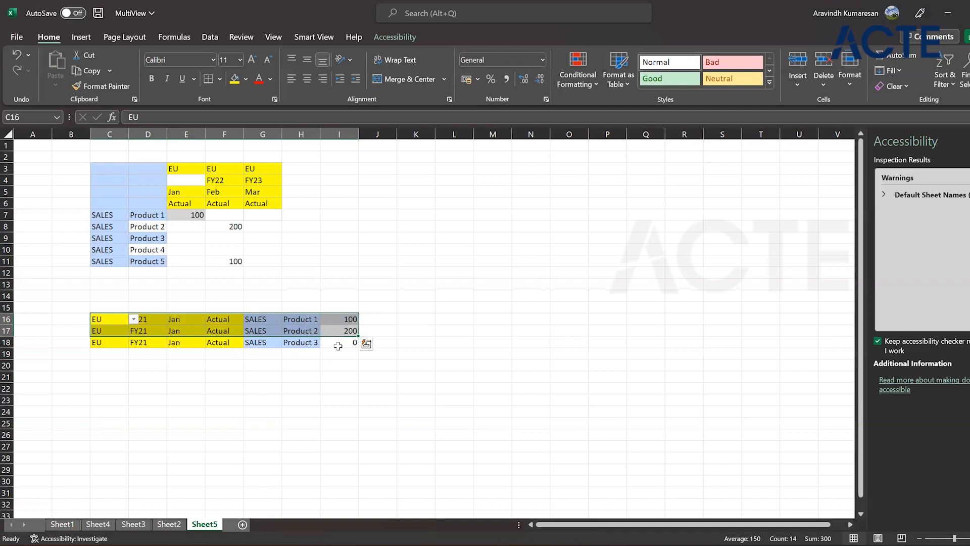
left_click(341, 353)
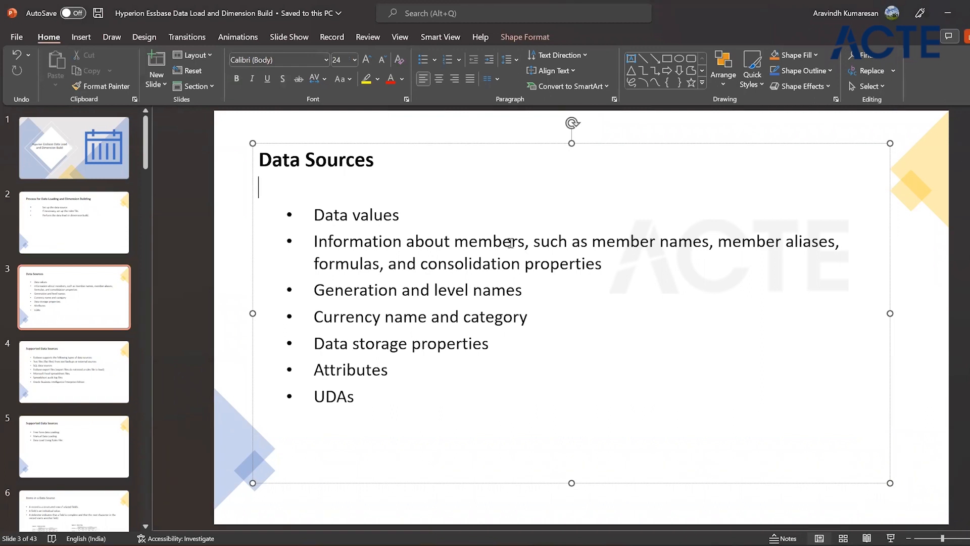
Step: Return to the Sheet5 workbook in Excel and title the flat records Data Load in C15
left_click(554, 545)
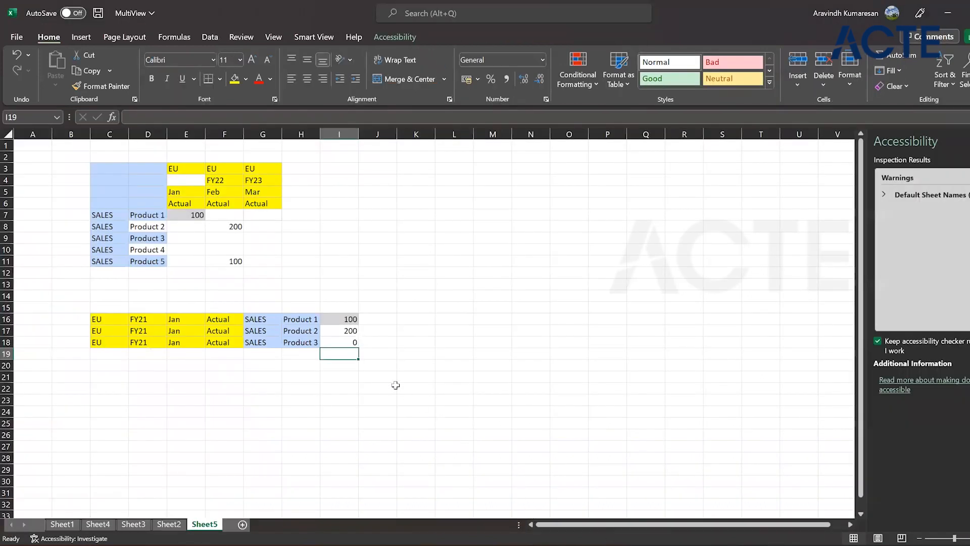
left_click(124, 306)
type("Data Load")
key("Return")
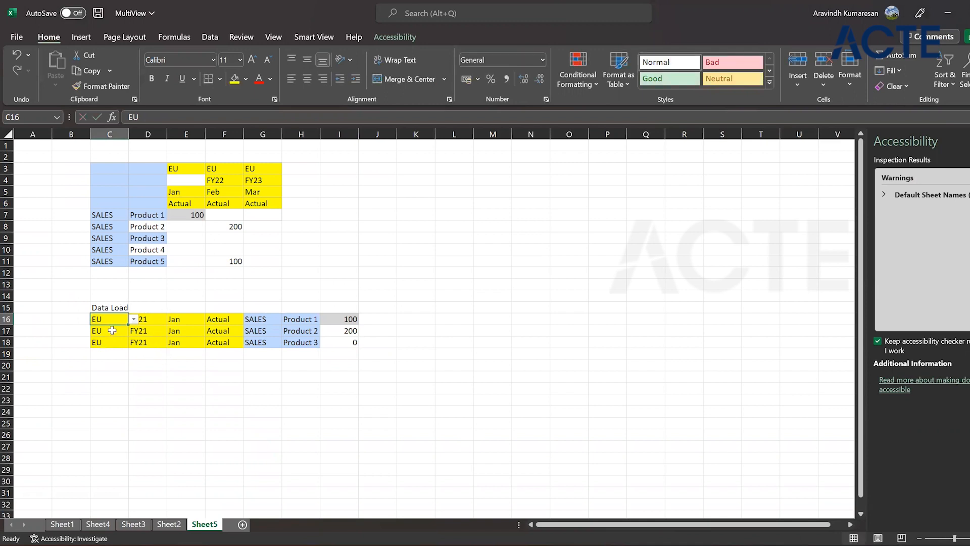
left_click_drag(108, 319, 310, 319)
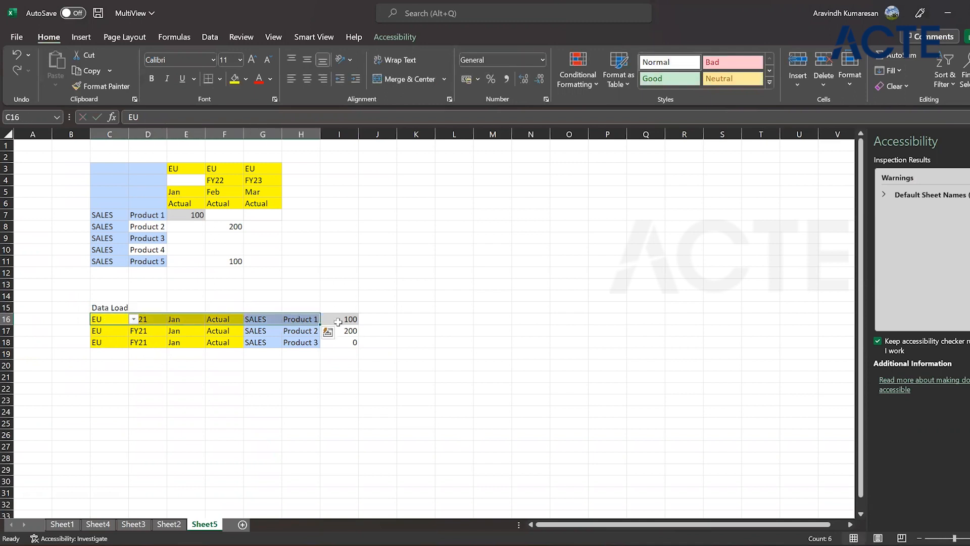
left_click(338, 320)
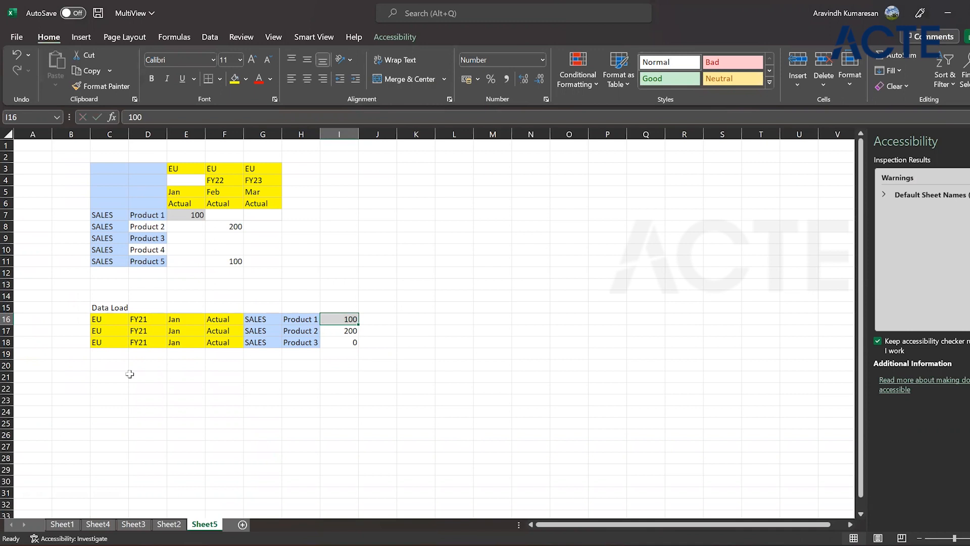
Step: Enter the heading Dim Build in C21 and copy the EU to Product 1 labels from C16:H16 into C22:H22
left_click(127, 375)
type("Dim Build")
key("Return")
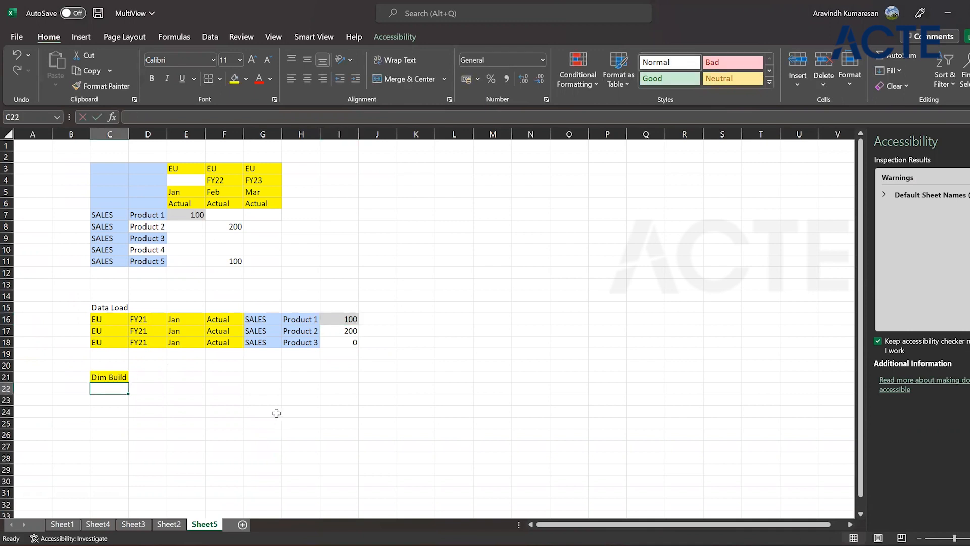
left_click_drag(114, 320, 313, 327)
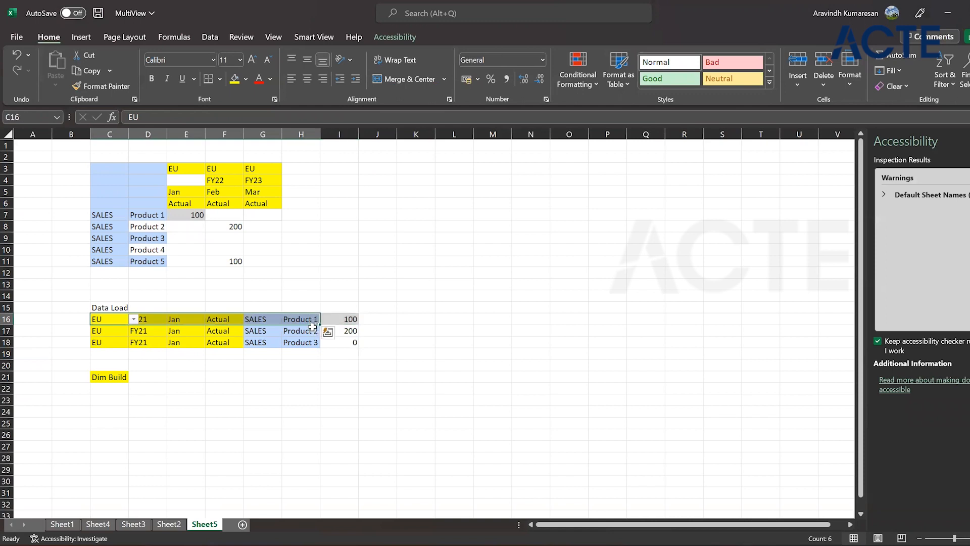
key("ctrl+c")
left_click(121, 386)
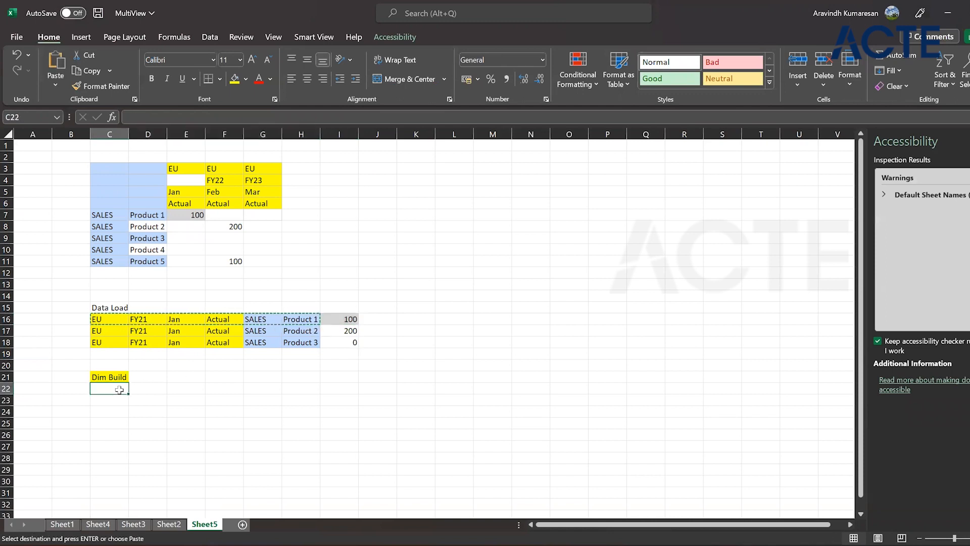
key("ctrl+v")
left_click(119, 393)
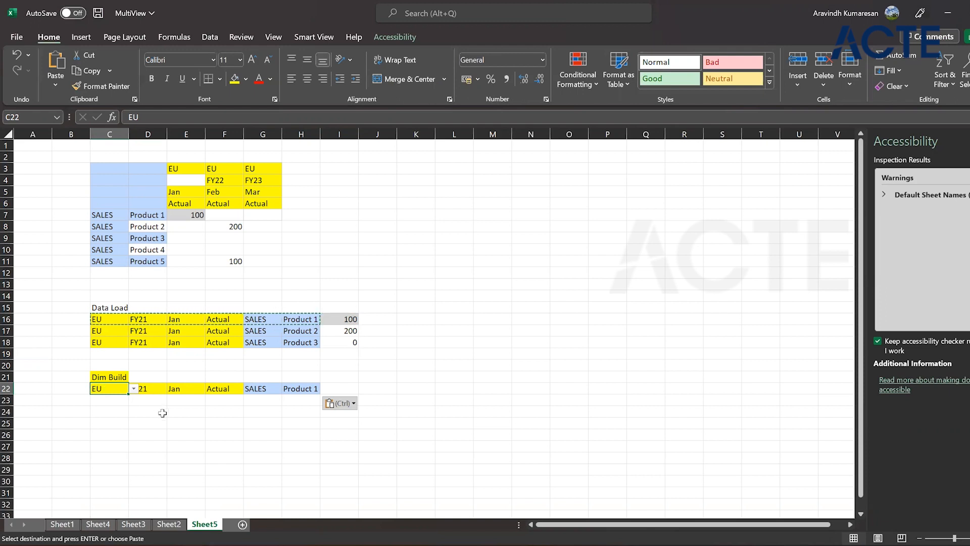
Step: Move the FY21 to Product 1 labels from D22:H22 to E22:I22, leaving D22 empty
left_click_drag(158, 389, 306, 387)
key("ctrl+x")
left_click(192, 392)
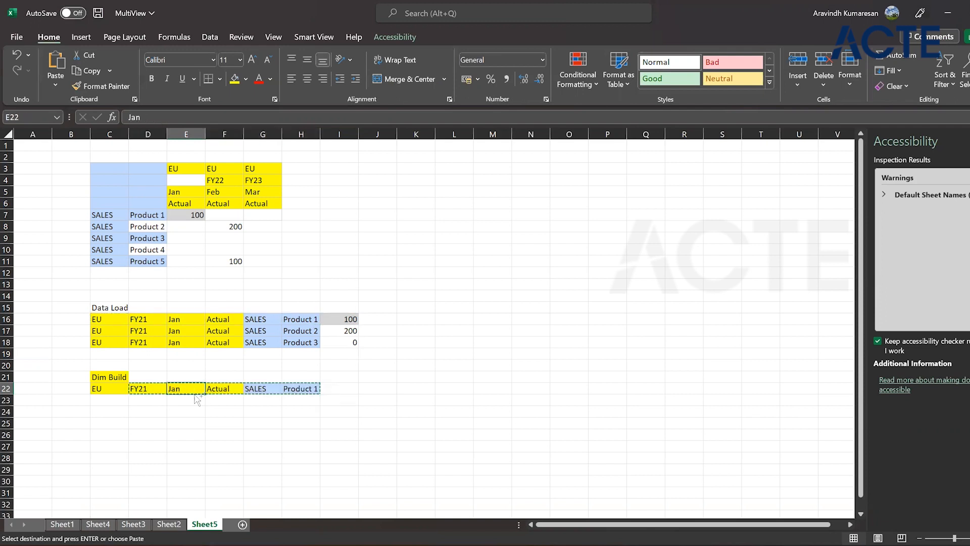
key("ctrl+v")
Step: Enter Stored in D22, between the EU and FY21 labels of the Dim Build row
left_click(141, 388)
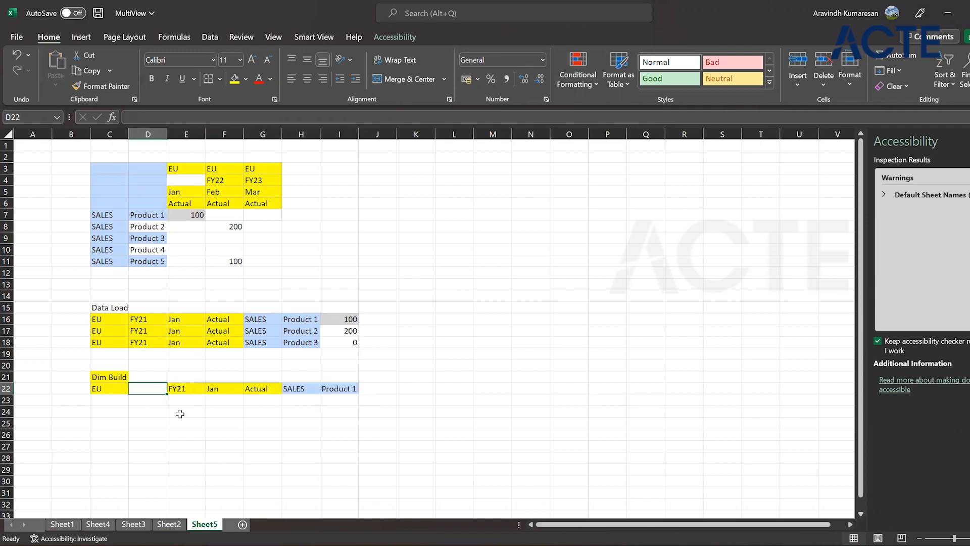
type("St")
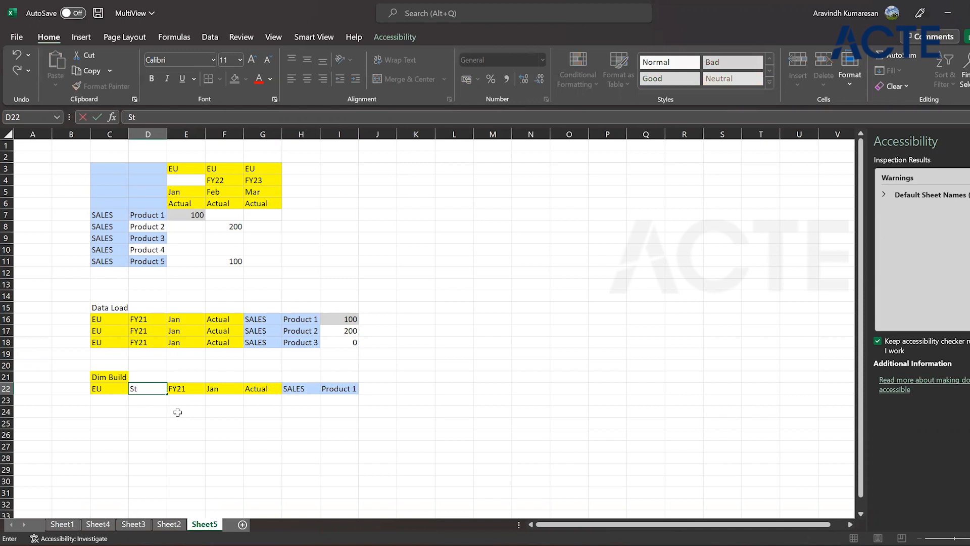
type("o")
key("BackSpace")
key("BackSpace")
key("BackSpace")
type("Stored")
key("Return")
left_click_drag(217, 389, 355, 397)
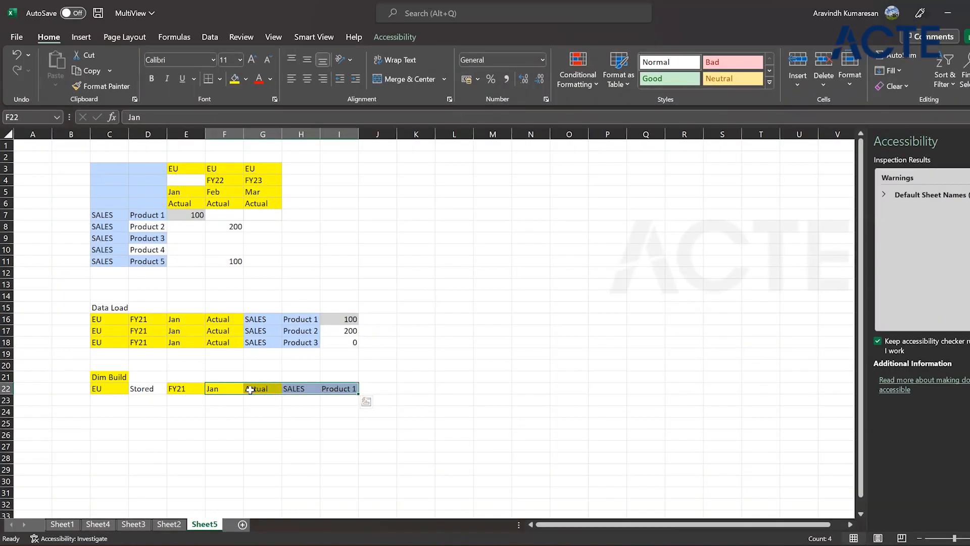
left_click(227, 412)
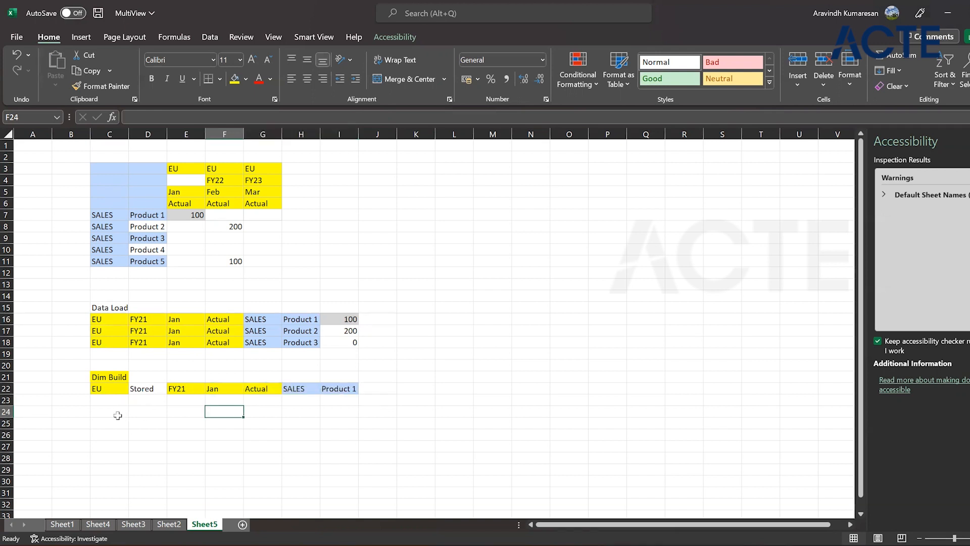
Step: Copy the Product 1 label from I22 into C25 and enter the heading Child above it in C24
left_click(346, 388)
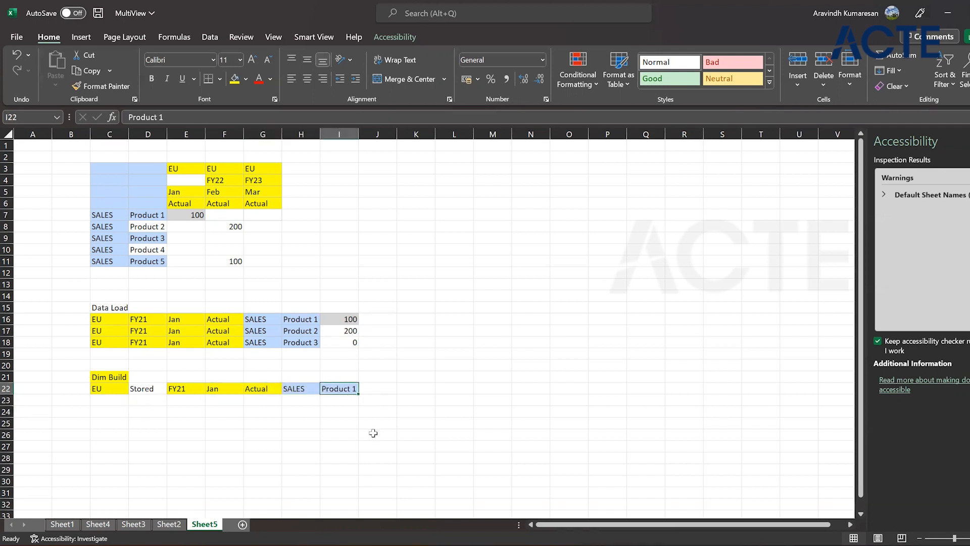
key("ctrl+c")
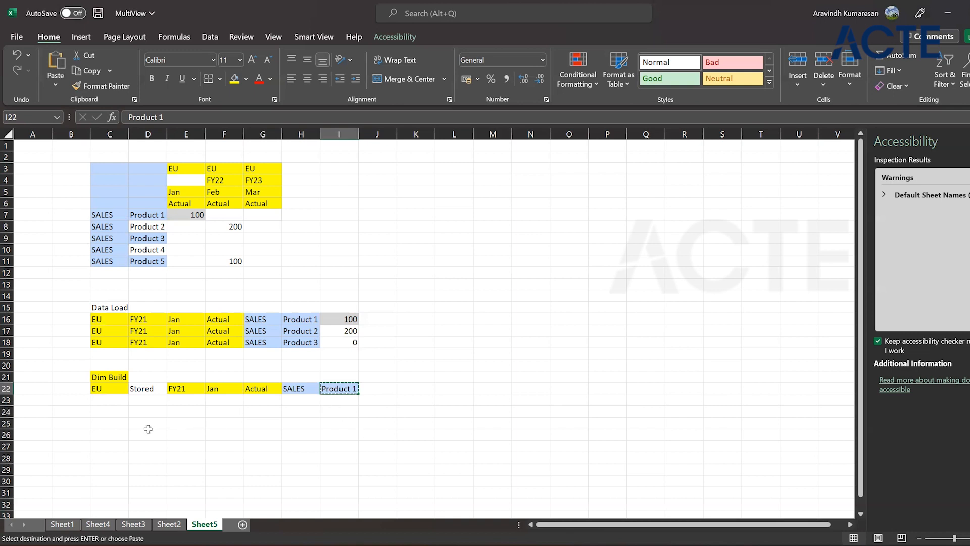
left_click(116, 421)
key("ctrl+v")
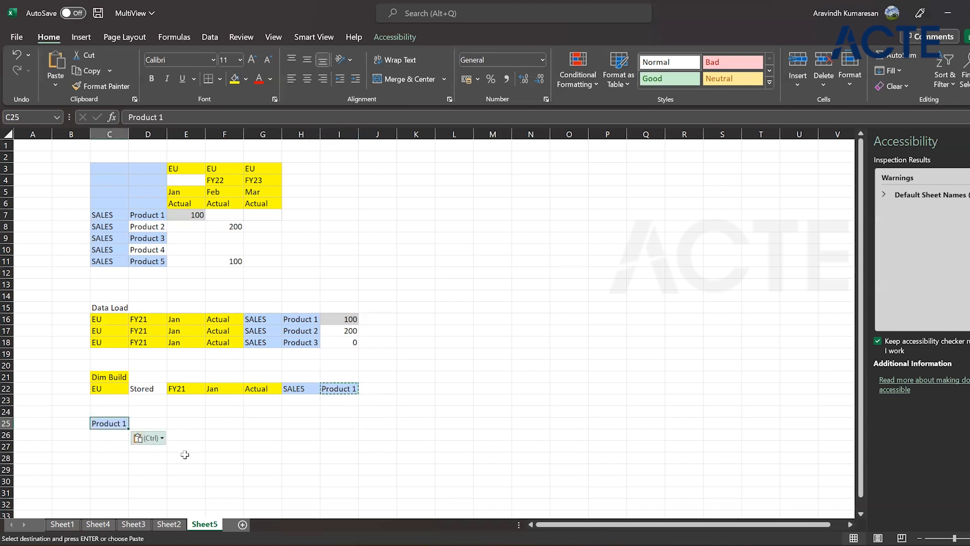
left_click(114, 412)
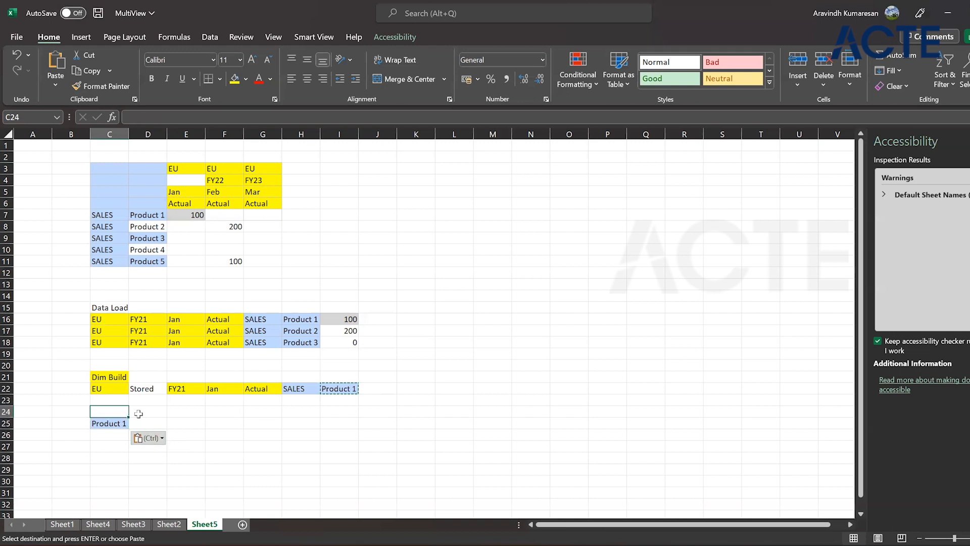
type("Child")
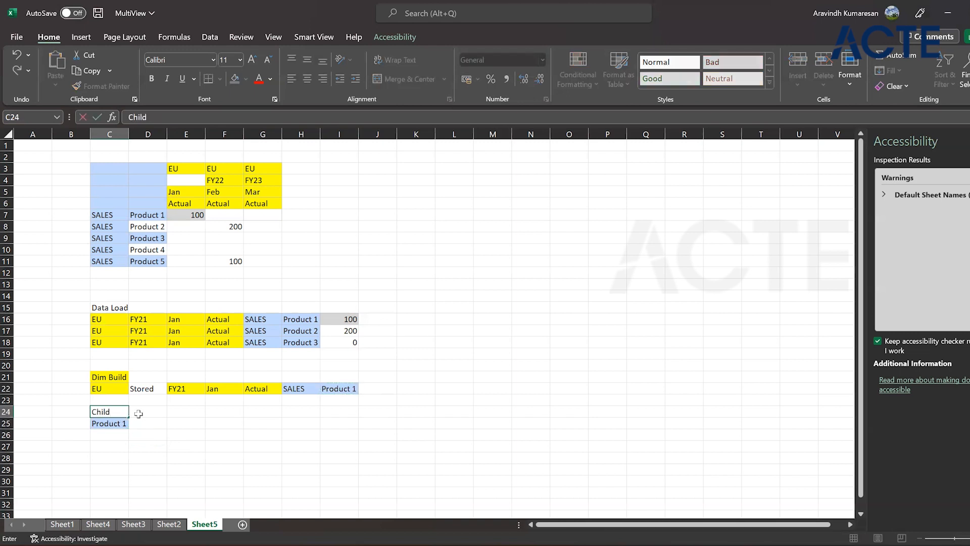
key("Return")
key("Up")
Step: Add the heading Parent in D24 and enter Entity beneath it as the parent of Product 1
left_click(139, 413)
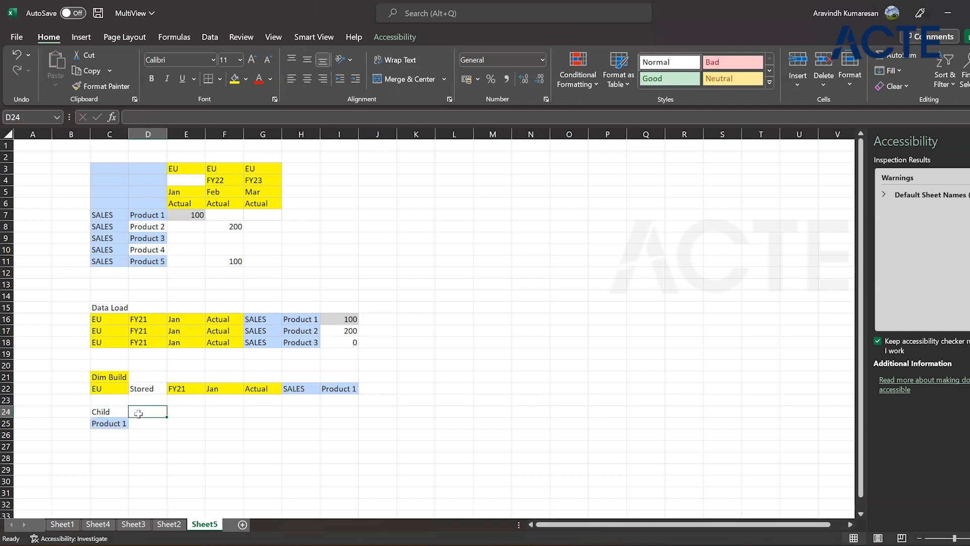
type("Parent")
key("Return")
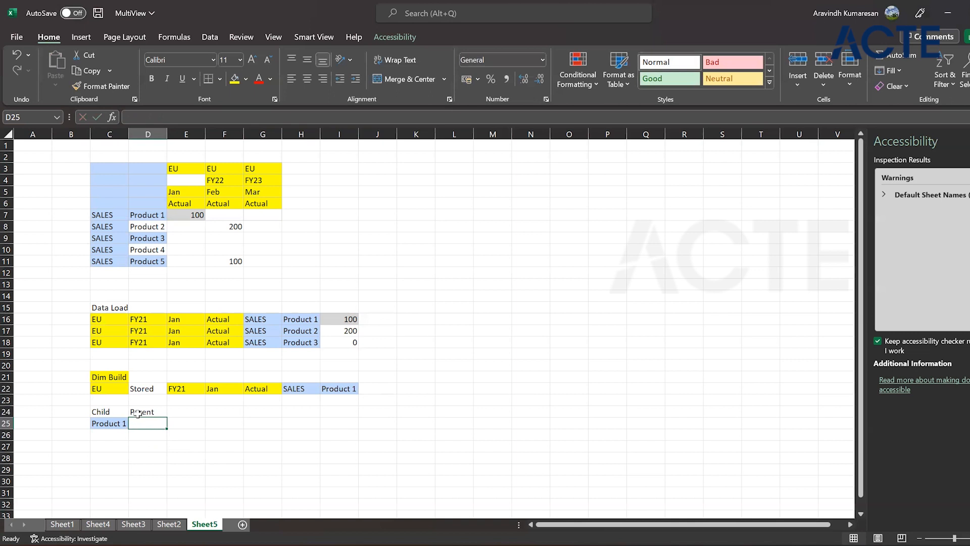
type("Entity")
left_click(139, 422)
left_click(107, 422)
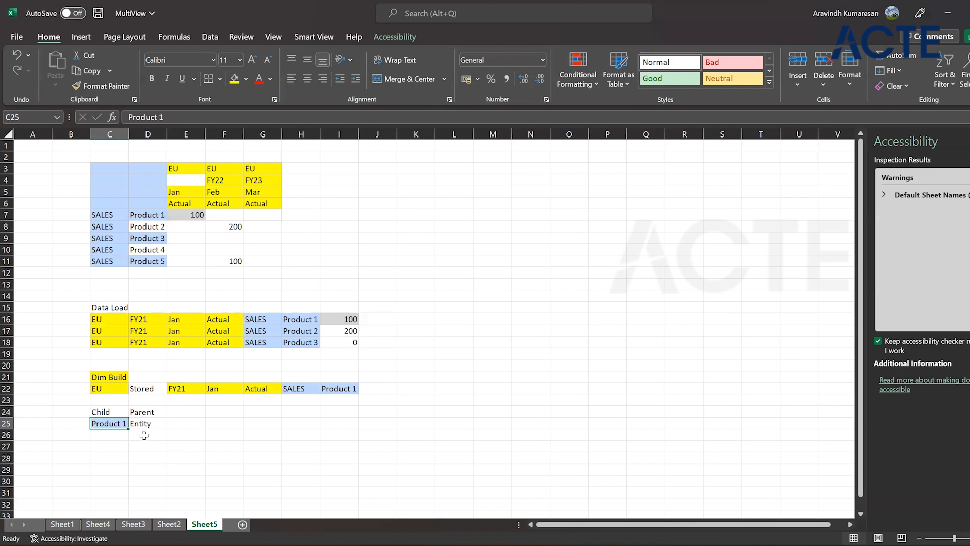
Step: Add the heading Alias in E24 with Product From EU in E25, and fit column E's width to its contents
left_click(177, 411)
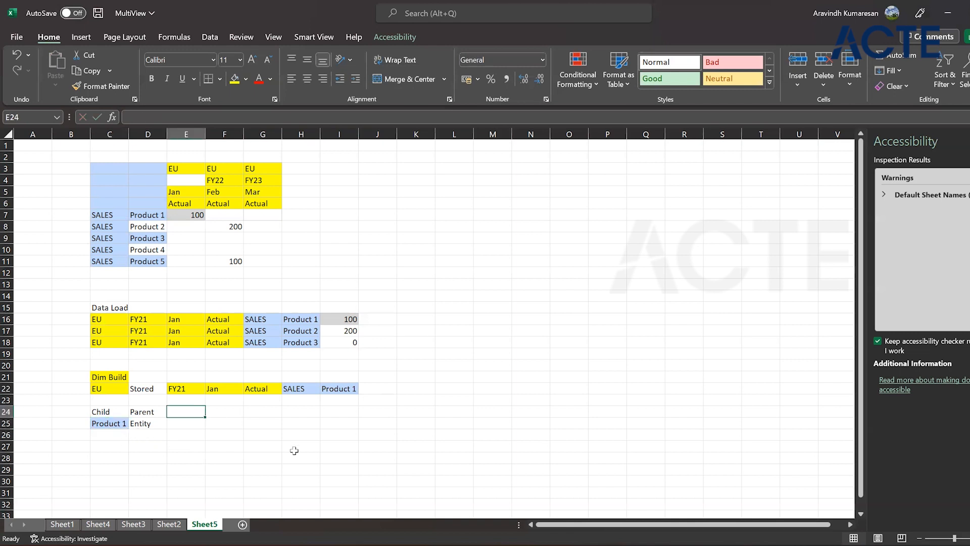
type("Alias")
key("Return")
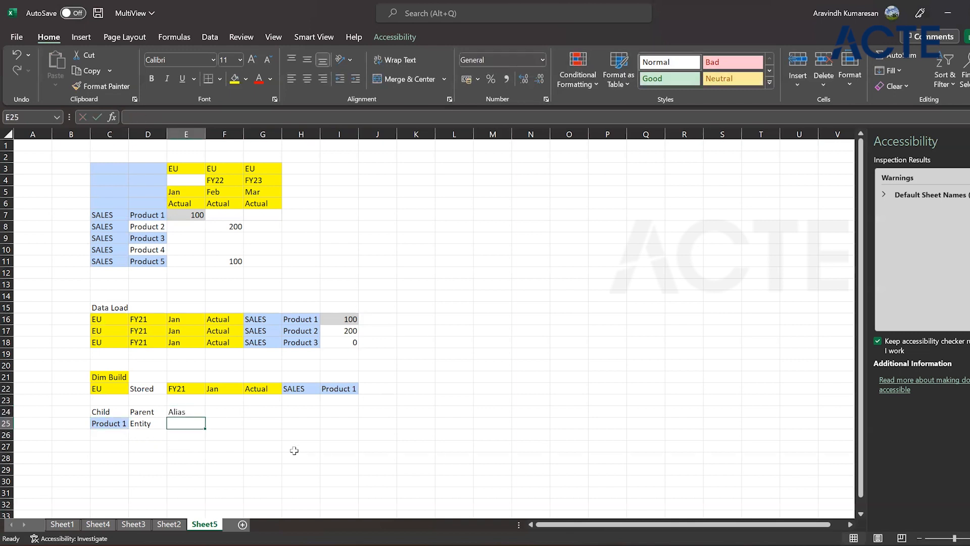
type("Produc")
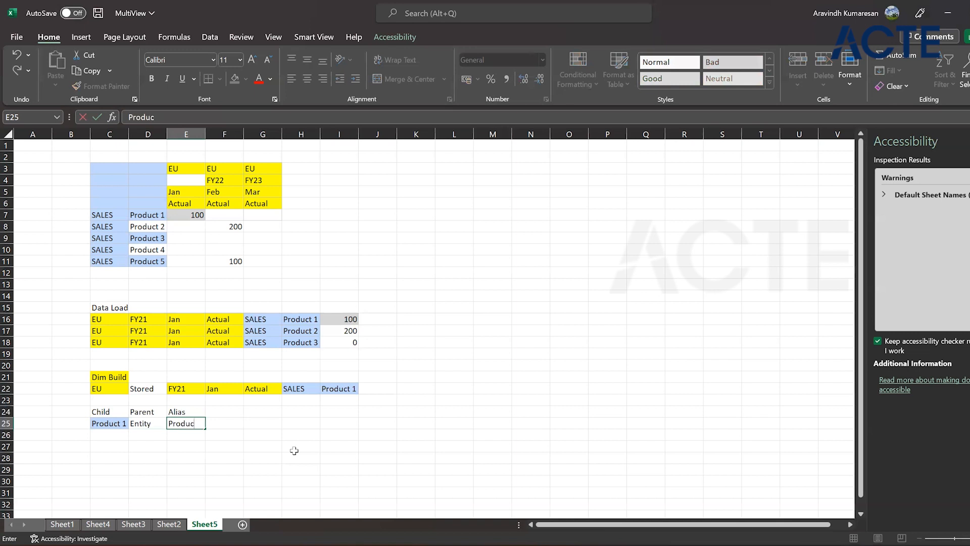
type("t From")
key("Return")
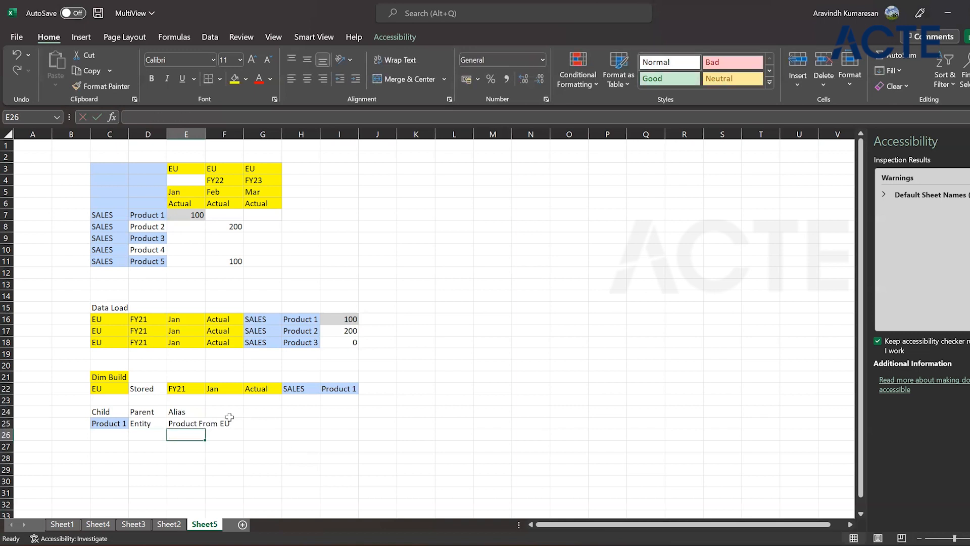
double_click(205, 134)
Step: Add the heading Data Storage Property in F24 and enter Stored beneath it in F25
left_click(272, 411)
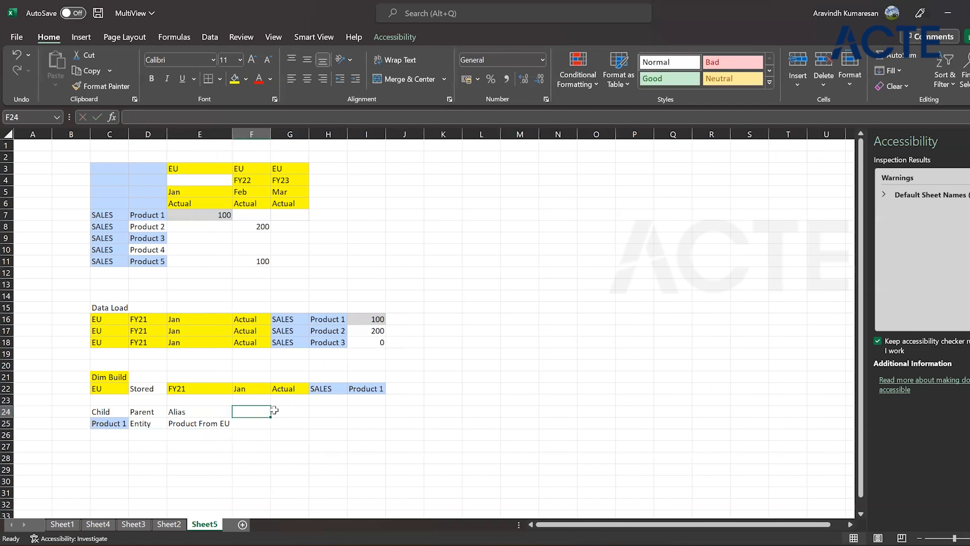
type("Data Storage Property")
key("Return")
type("Stored")
key("Return")
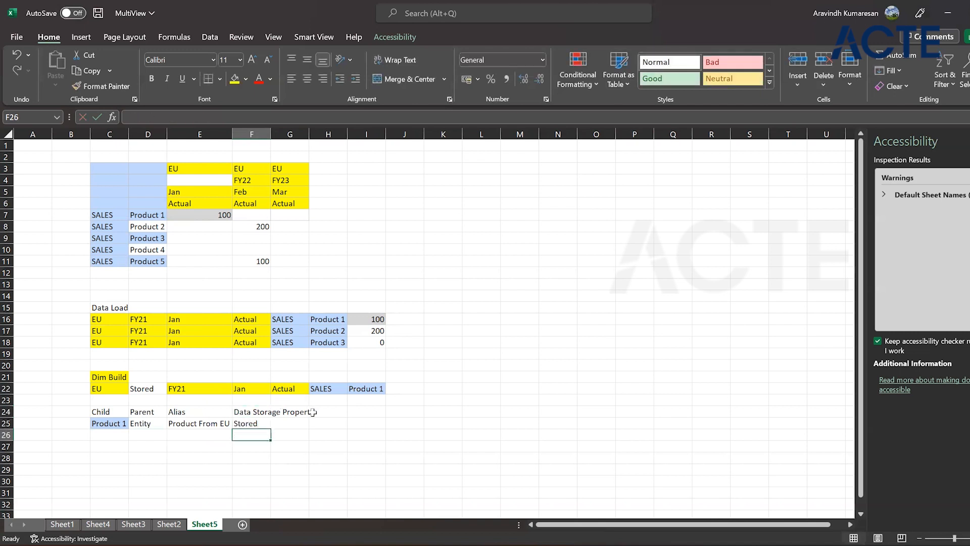
Step: Add the heading Consolidation in G24 and enter the + operator beneath it in G25
left_click(297, 412)
type("Con")
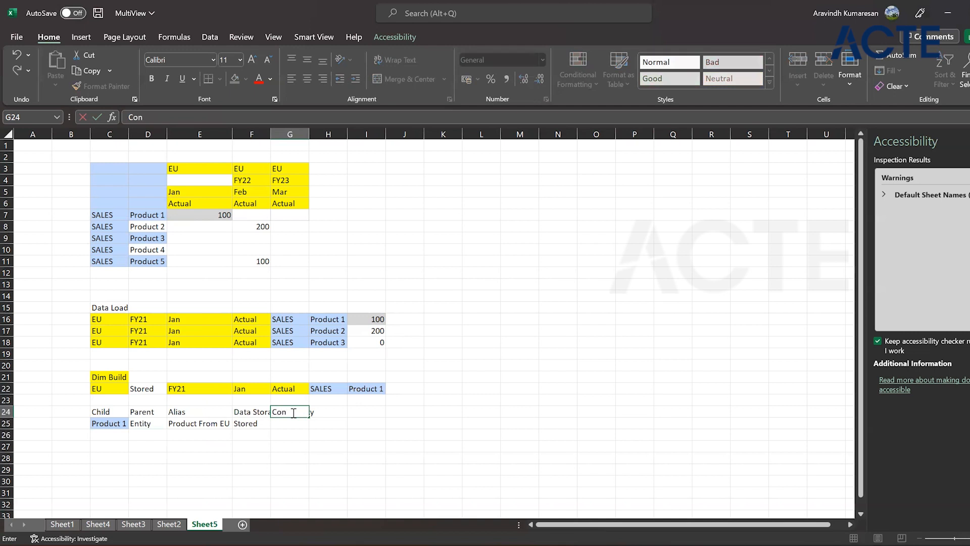
type("solicti")
key("BackSpace")
key("BackSpace")
key("BackSpace")
key("BackSpace")
type("datu")
type("on")
key("Return")
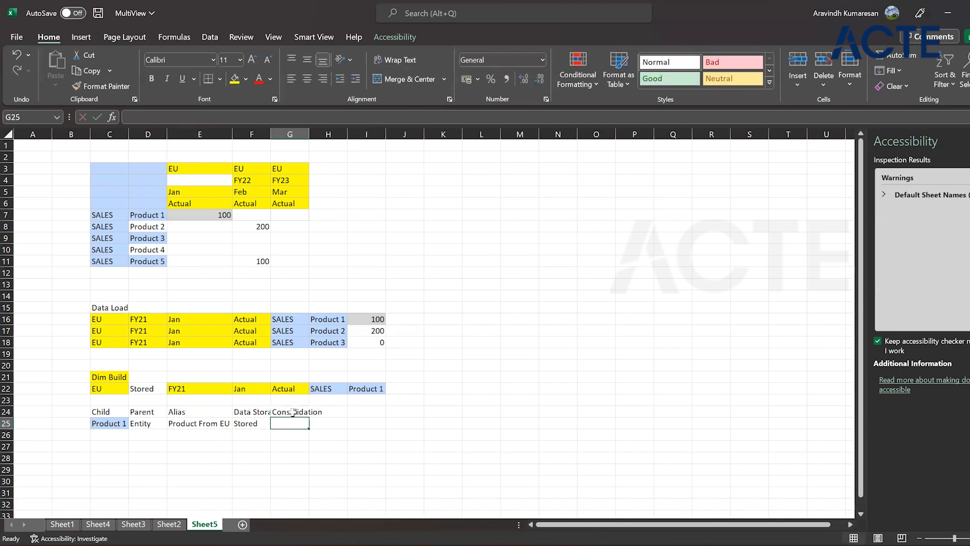
type("+")
key("Return")
Step: Fit the widths of columns F and G to their contents
double_click(270, 134)
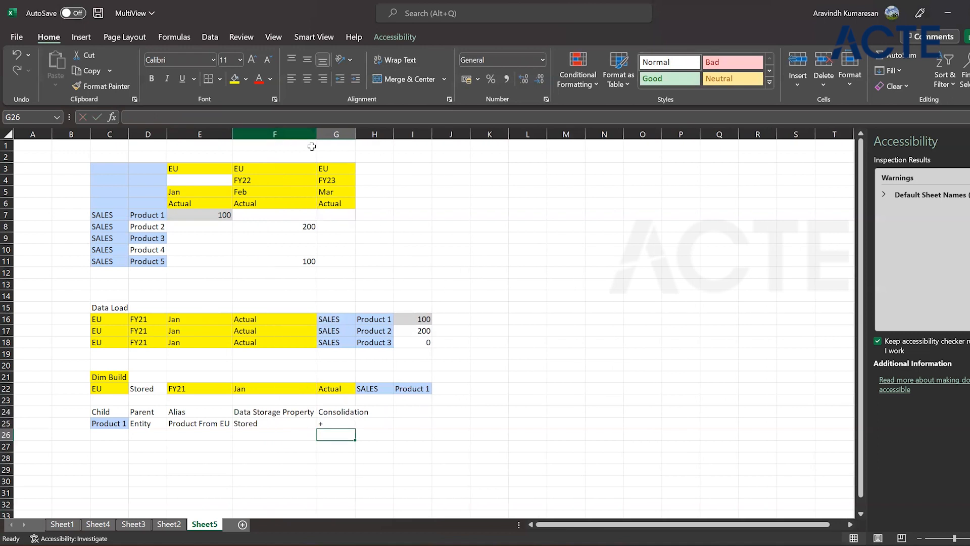
double_click(355, 134)
key("alt+Tab")
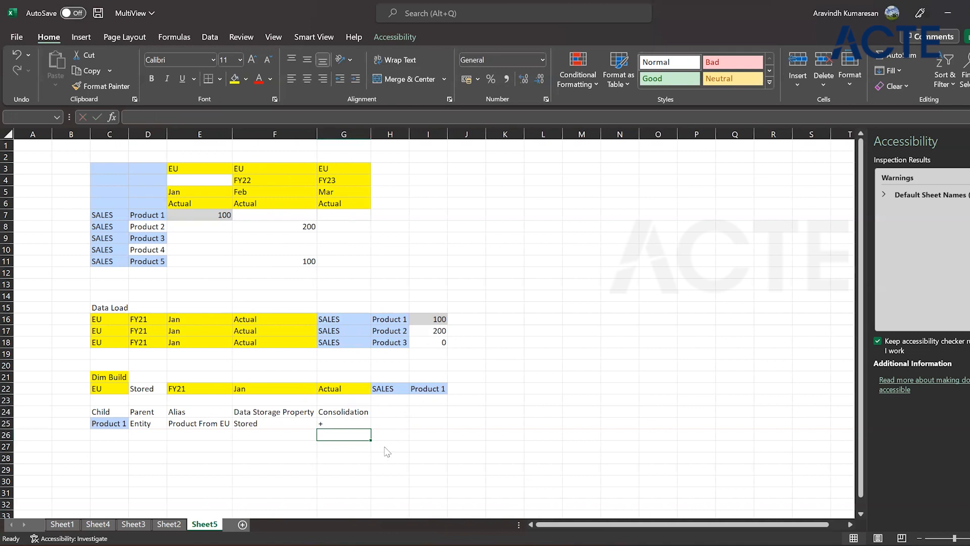
Step: Add the heading Attributes in H24 and enter Green beneath it in H25
key("super+d")
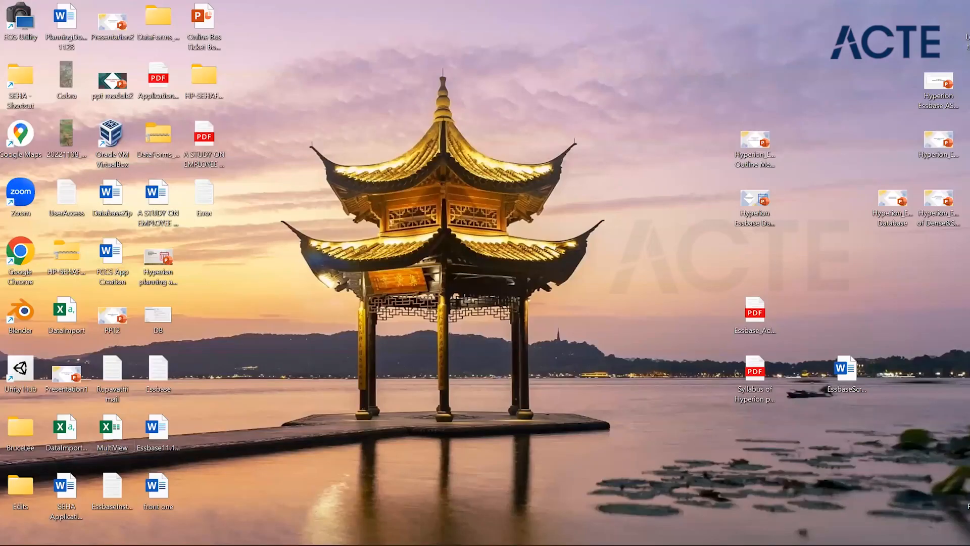
key("super+d")
left_click(399, 411)
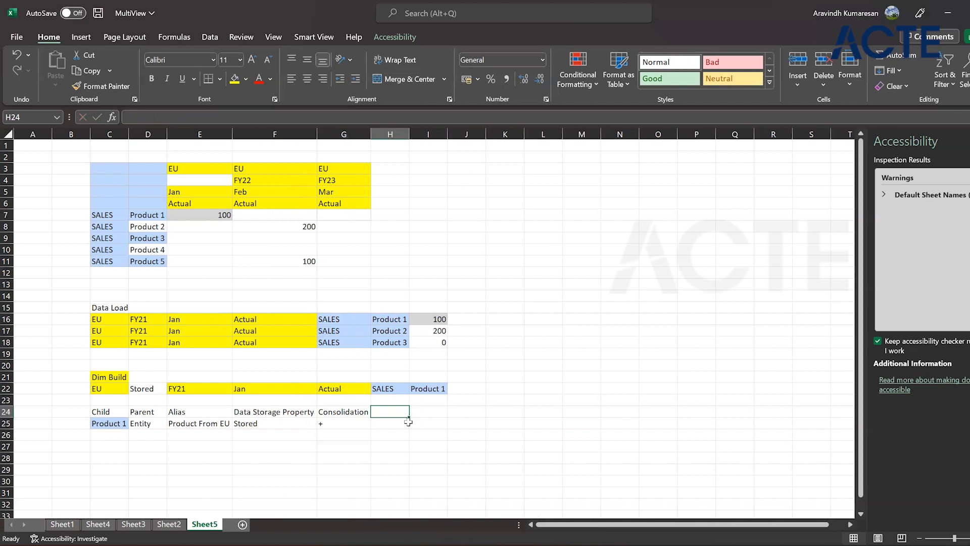
type("Attributes")
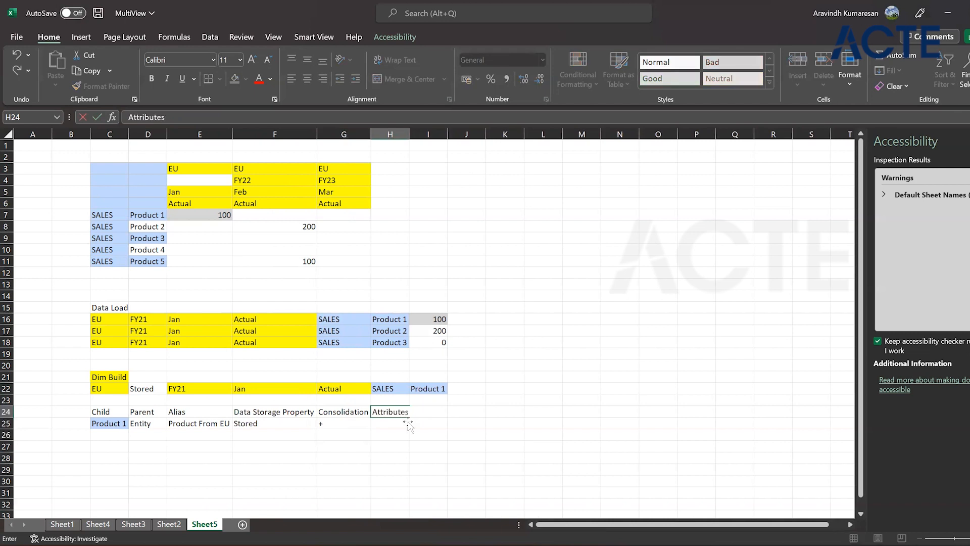
key("Return")
type("Green")
key("Return")
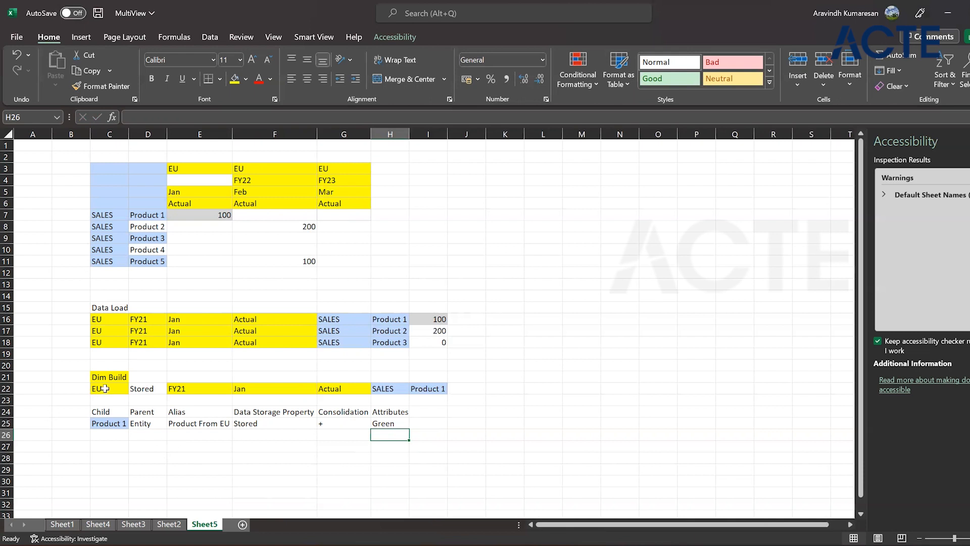
Step: Compare the Dim Build record in row 22 with the column layout in C24:H25, and switch to the Data Sources slide in PowerPoint
left_click_drag(104, 388, 422, 400)
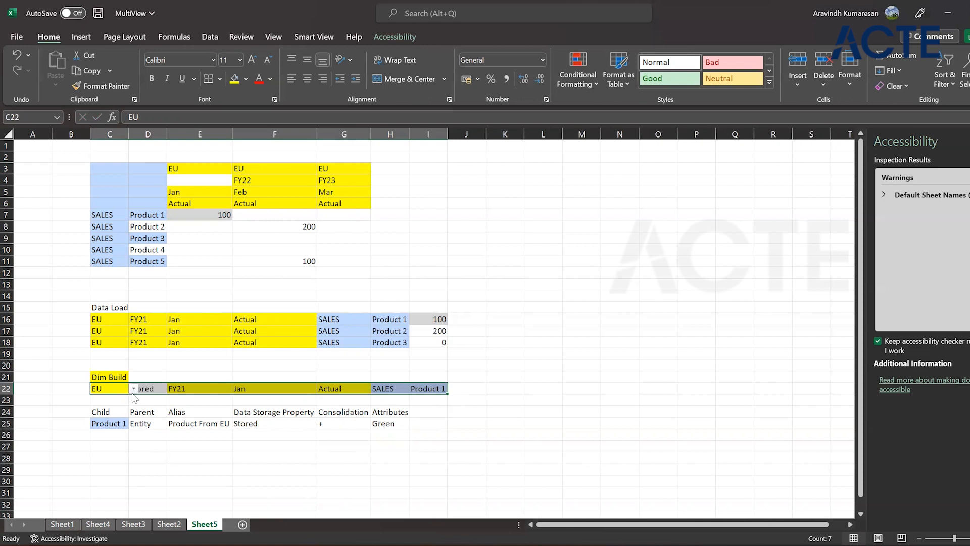
left_click(321, 425)
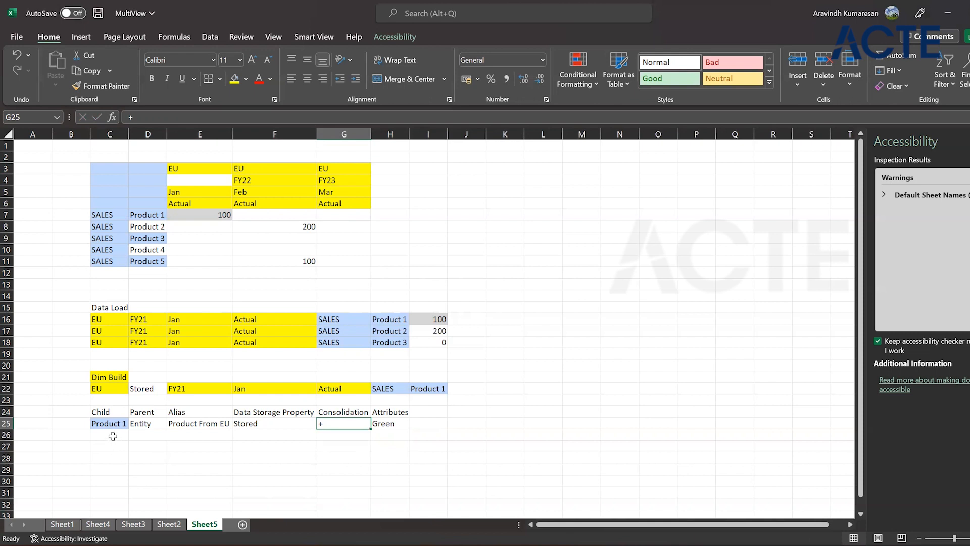
left_click_drag(107, 412, 384, 427)
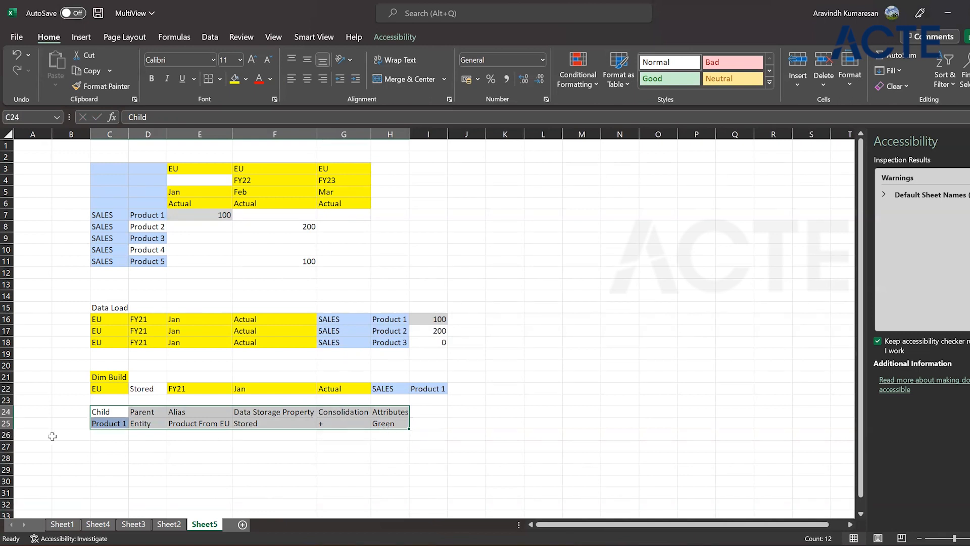
left_click(99, 412)
left_click(107, 425)
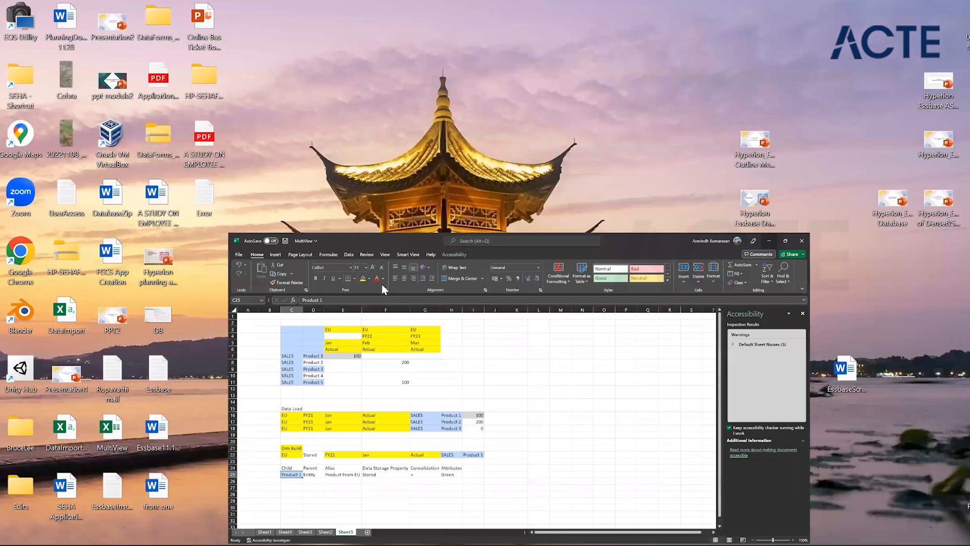
key("alt+Tab")
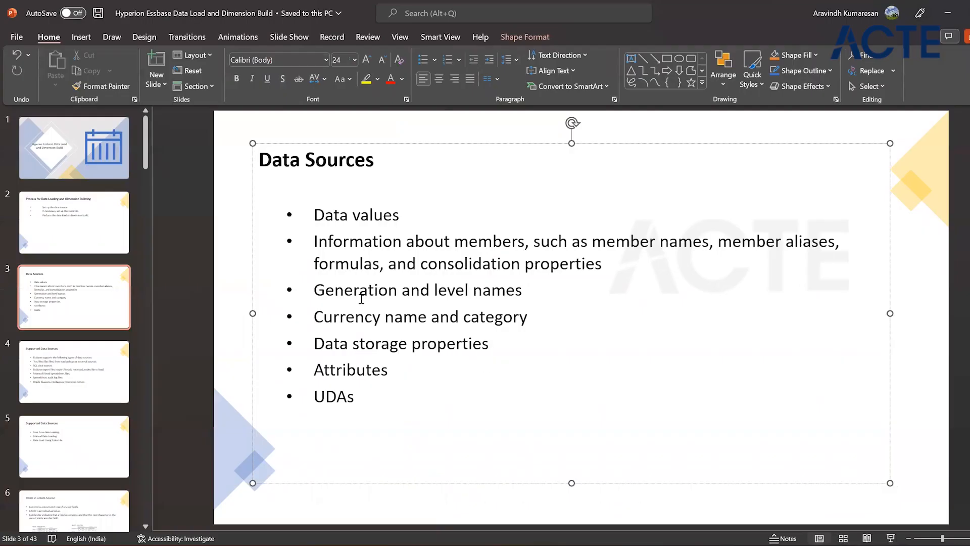
left_click(372, 303)
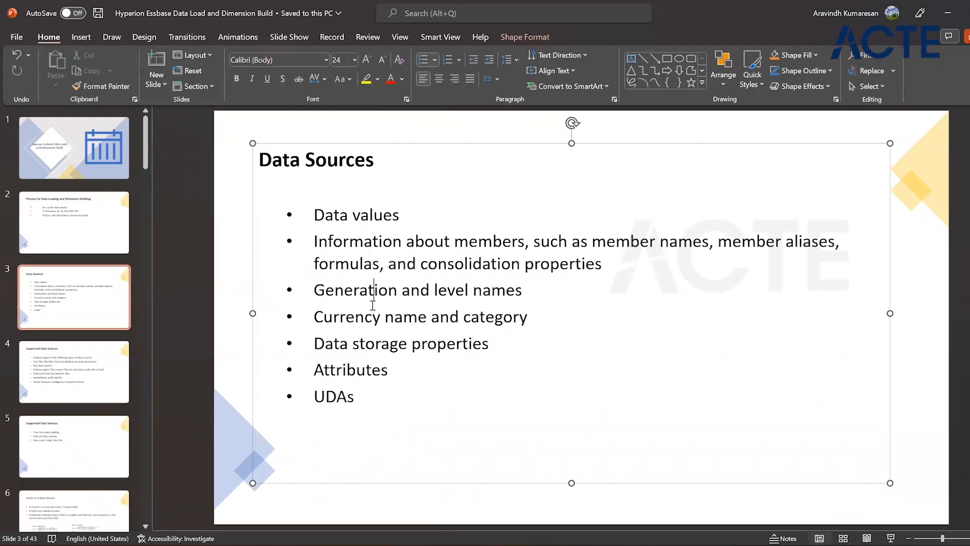